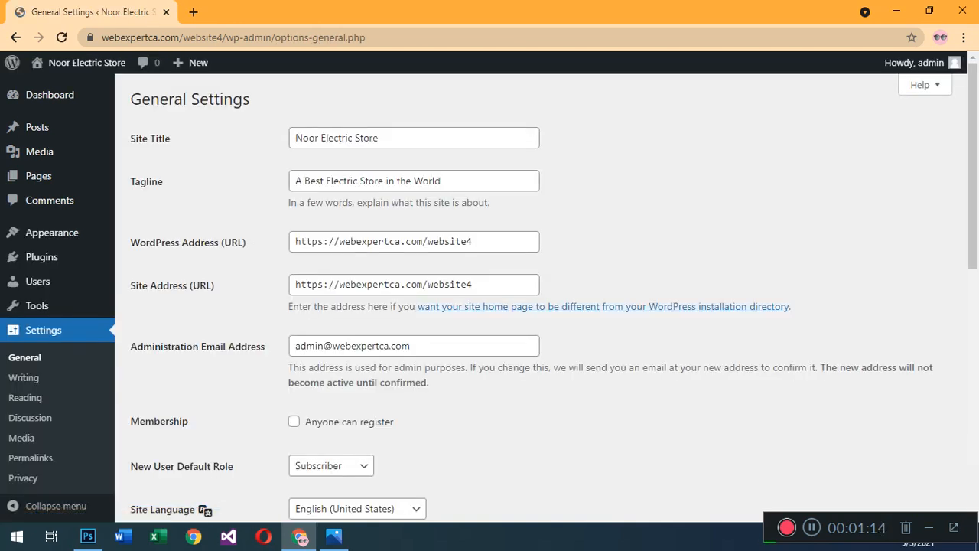
Set the site title to "Universal light & Co" in the general settings and save the changes.
left_click_drag(380, 139, 294, 138)
key("BackSpace")
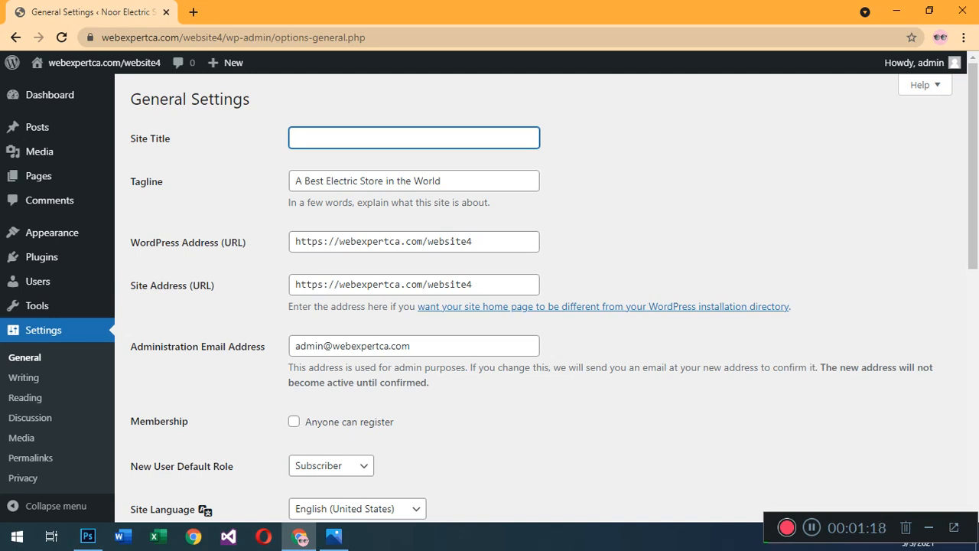
type("Univers")
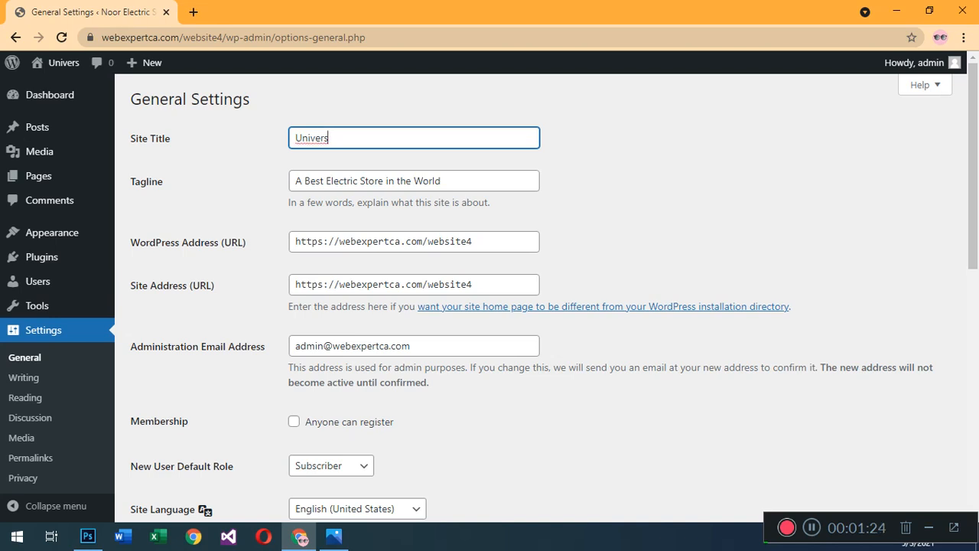
type("al light")
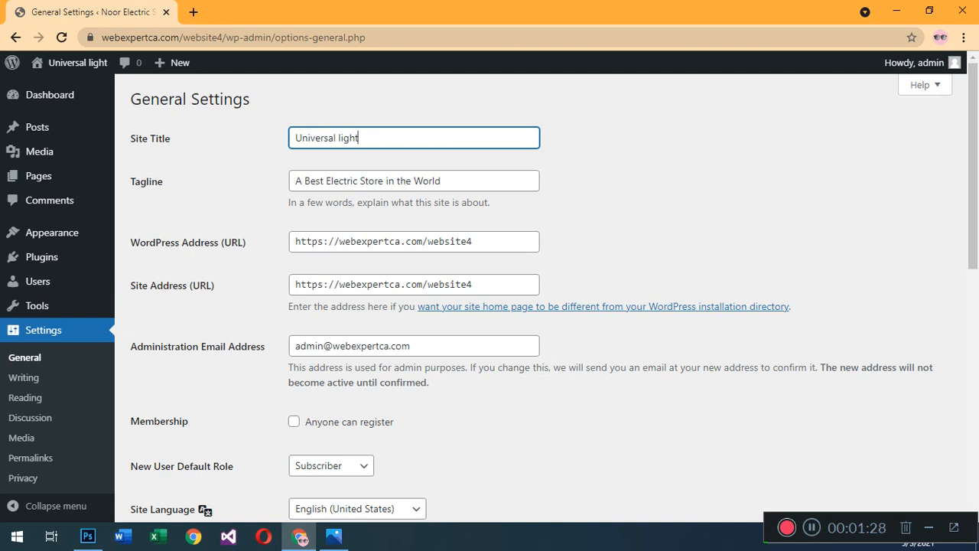
type(" & ")
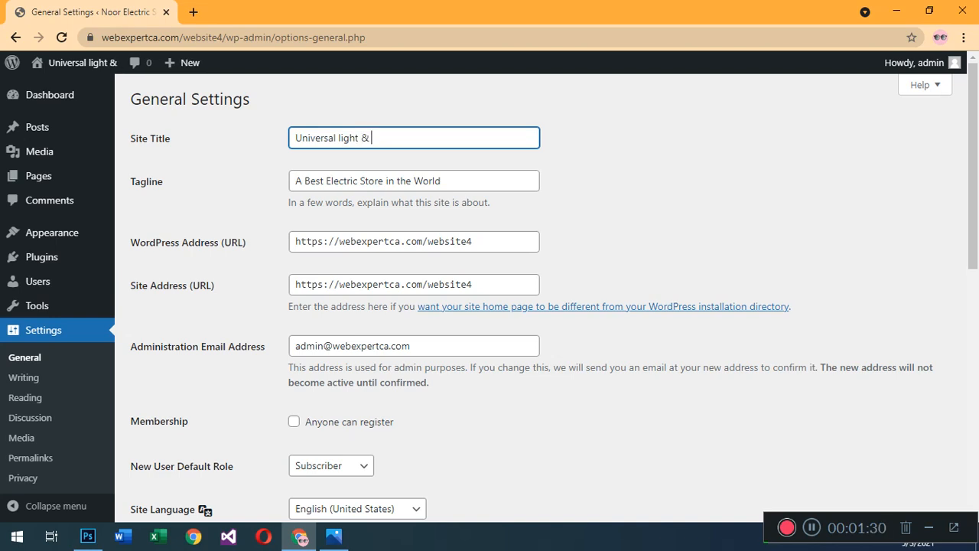
type("Com")
key("BackSpace")
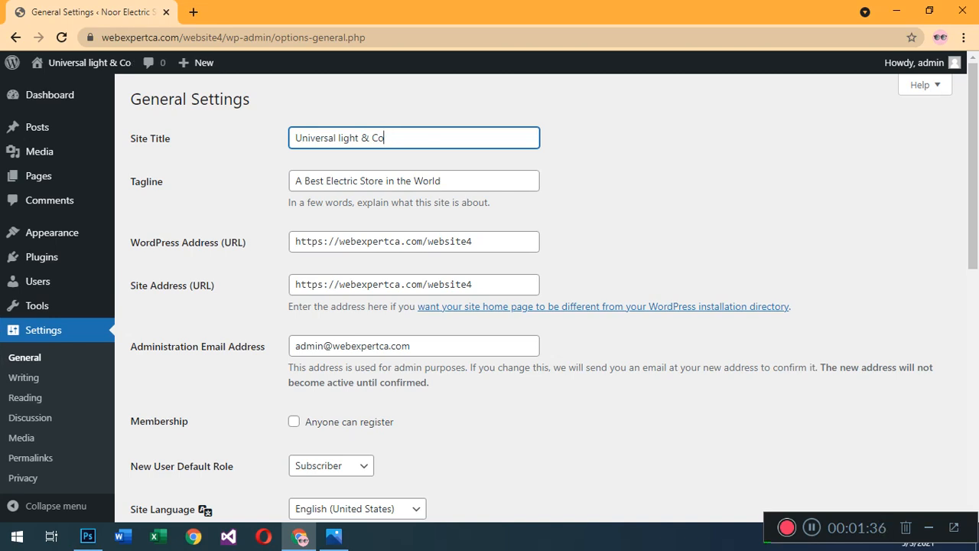
scroll(540, 298, "down", 8)
left_click(166, 447)
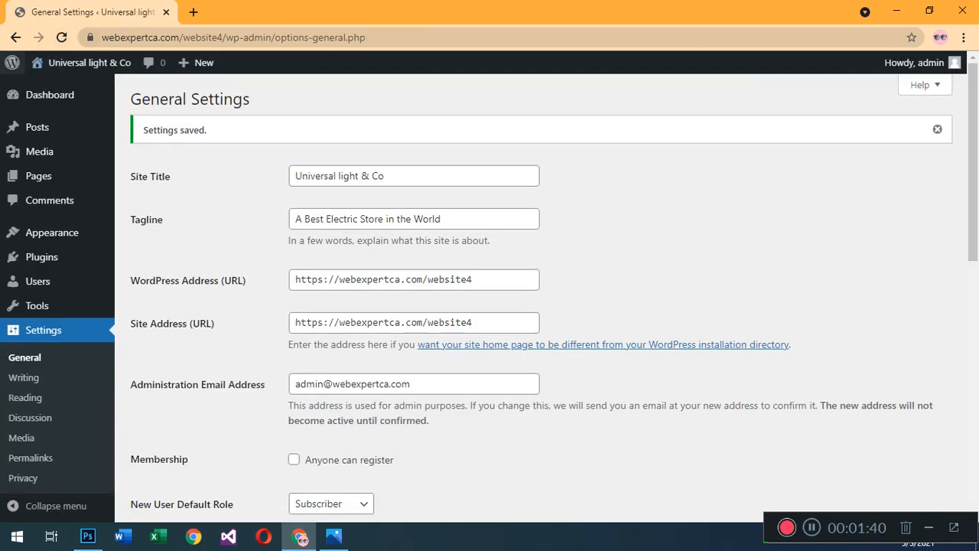
Open the page for adding new themes and search the theme directory for "avada".
mouse_move(83, 63)
mouse_move(52, 233)
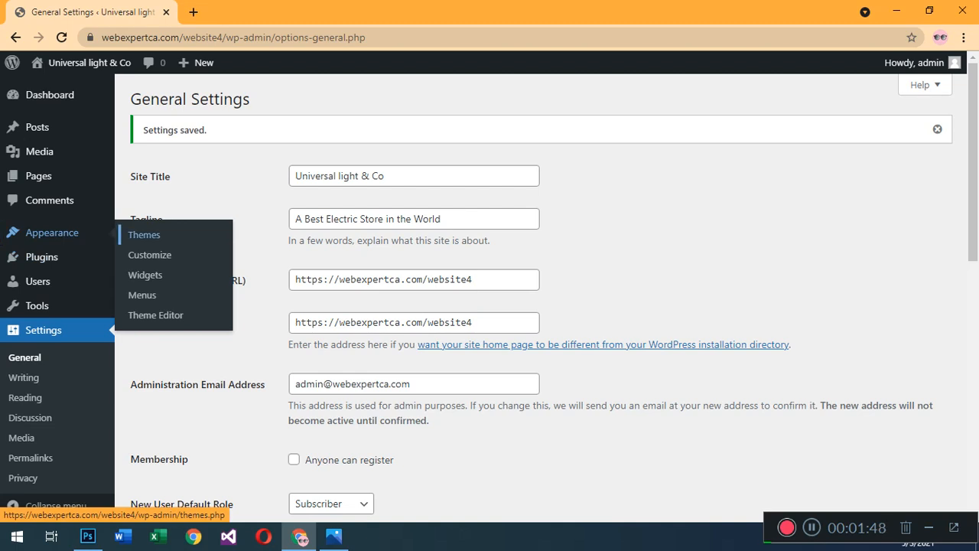
left_click(143, 235)
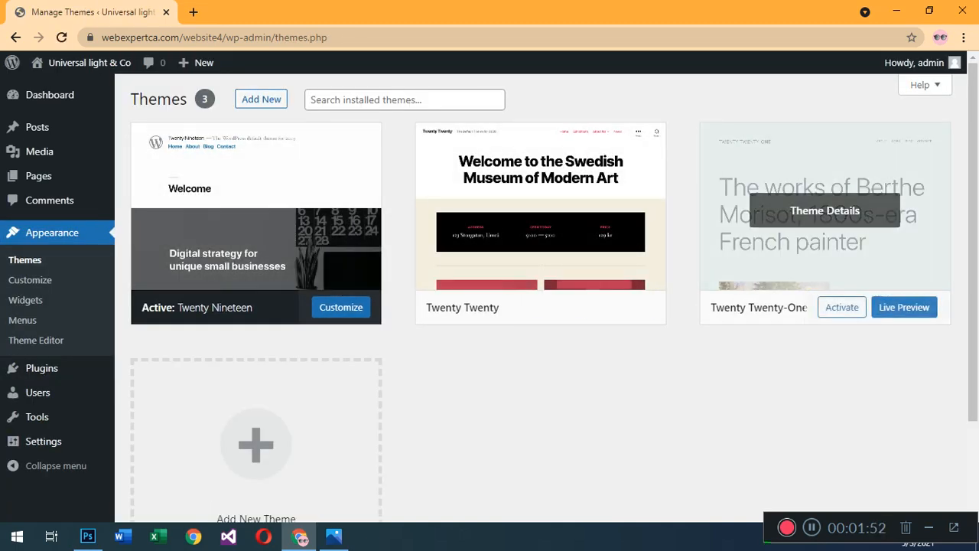
left_click(260, 98)
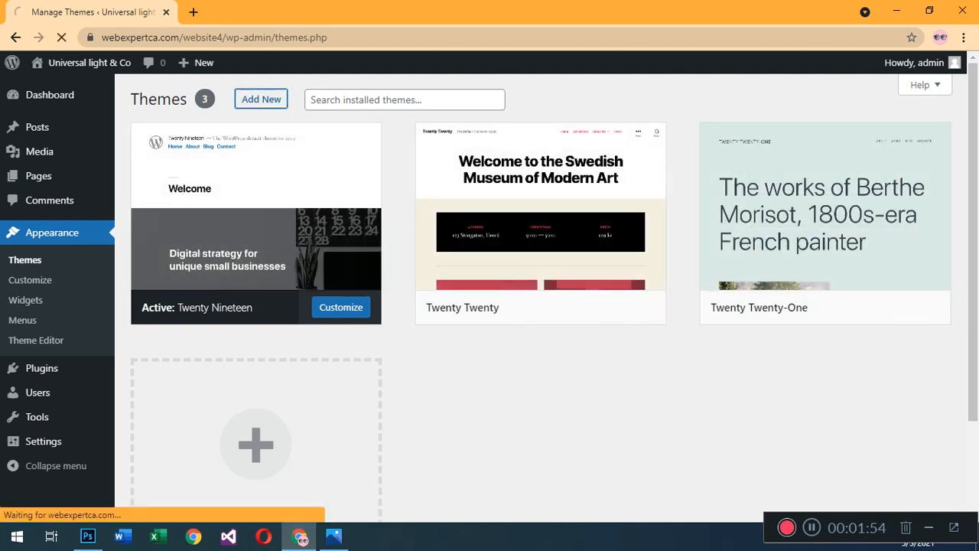
left_click(838, 139)
type("avada")
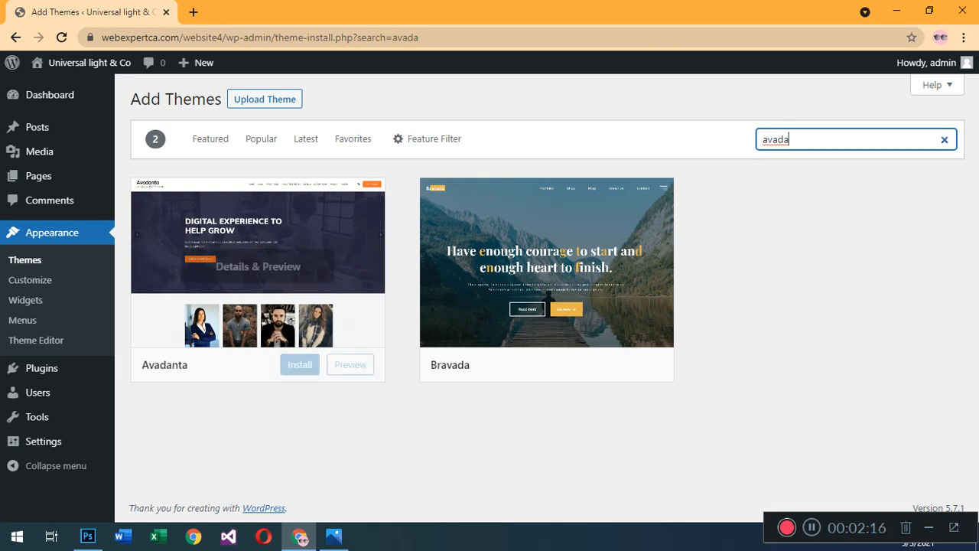
Upload Avada-theme_to_install.zip from the 1769-fdnnc-Avada.6.1.0 folder in "Avada theme purchase wala" on drive G and install it.
left_click(264, 99)
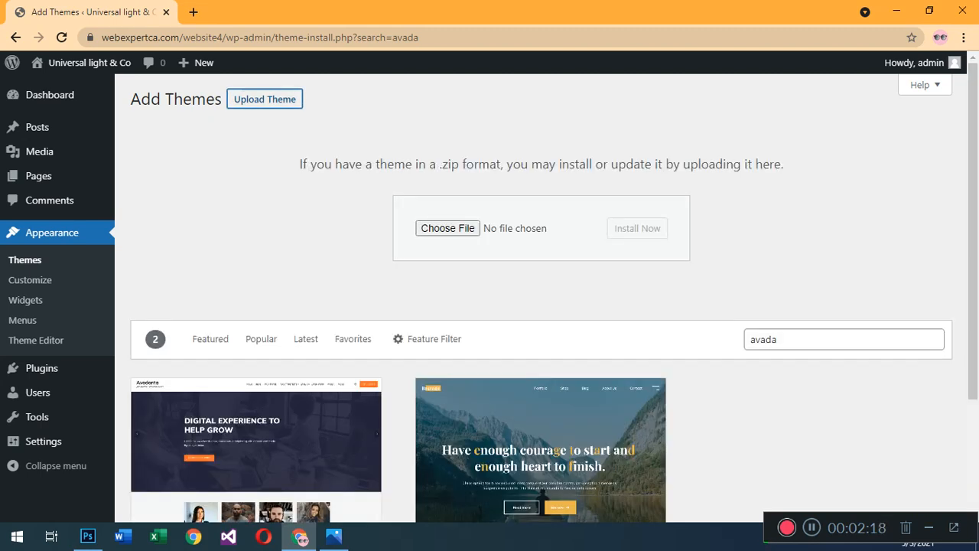
left_click(448, 228)
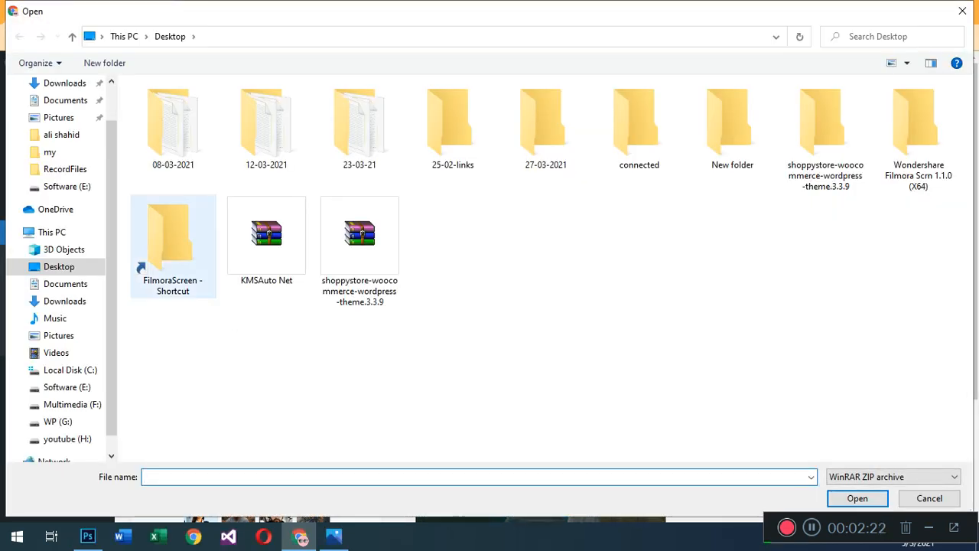
left_click(59, 421)
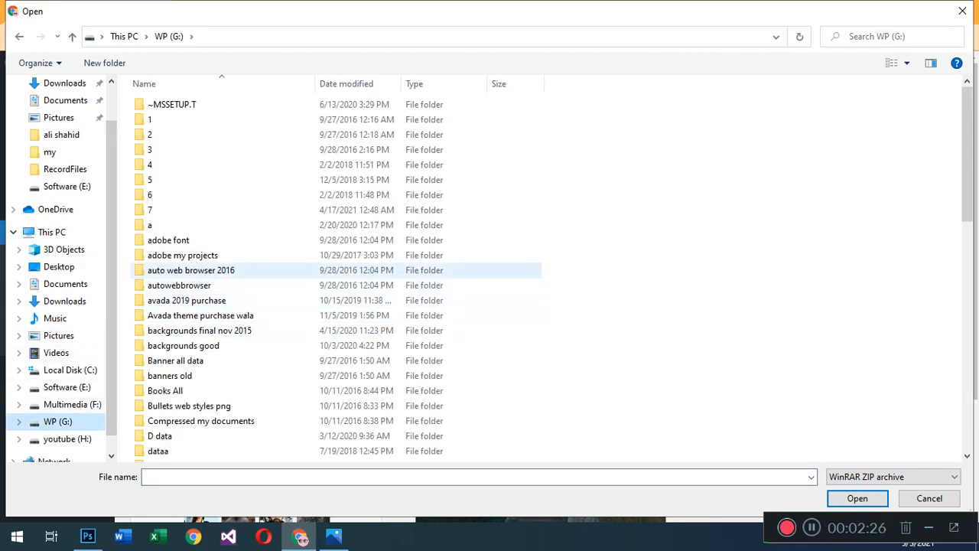
left_click(201, 315)
double_click(201, 315)
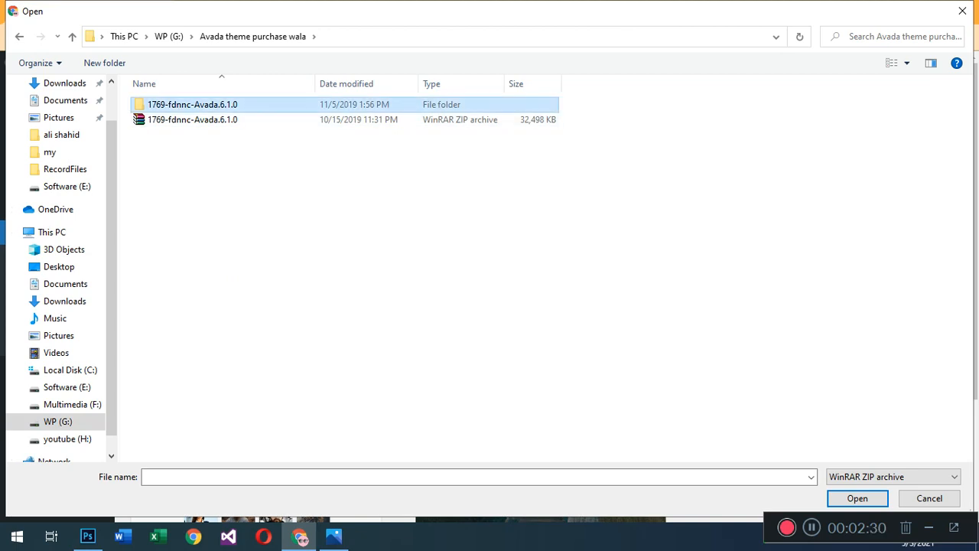
double_click(192, 105)
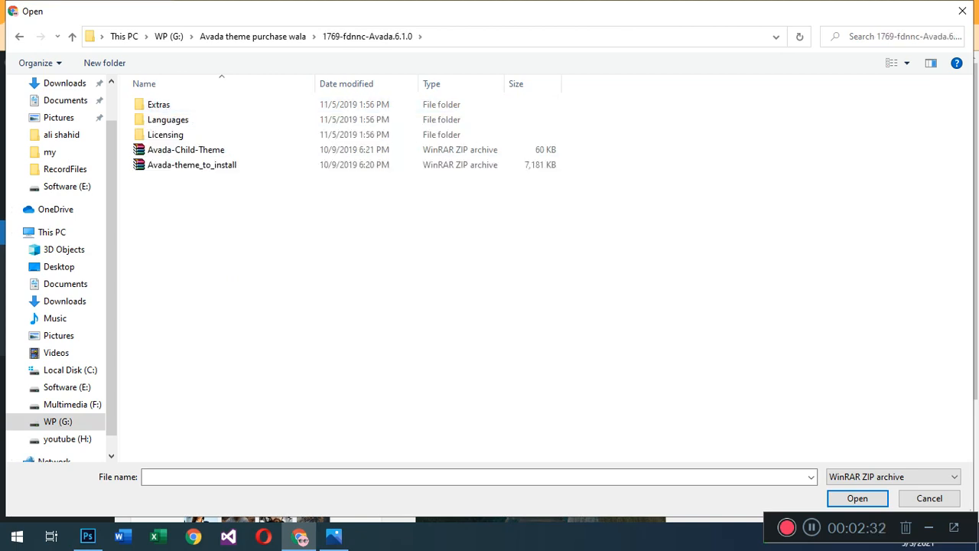
left_click(192, 165)
left_click(857, 498)
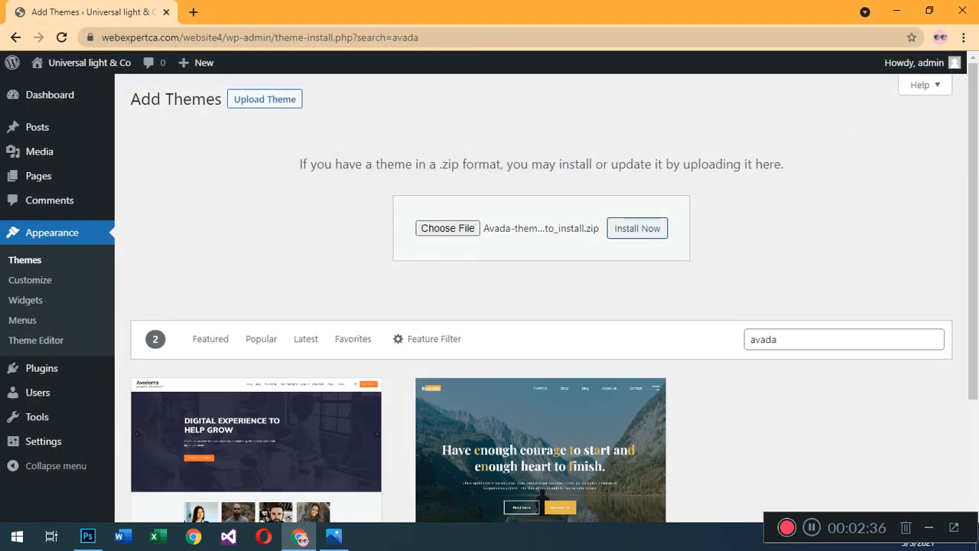
left_click(637, 228)
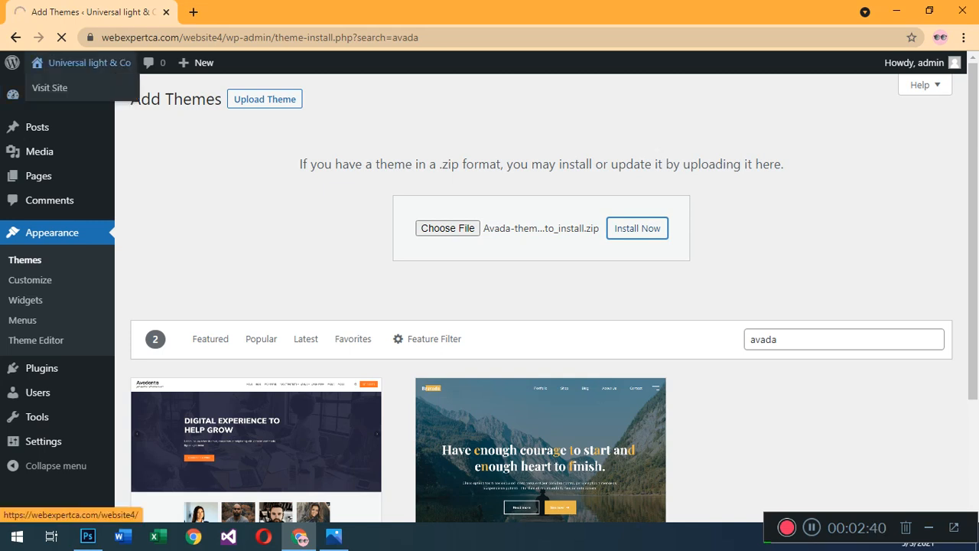
View the site's front page in a separate browser tab, and return to the theme upload page.
right_click(59, 80)
left_click(117, 92)
left_click(260, 12)
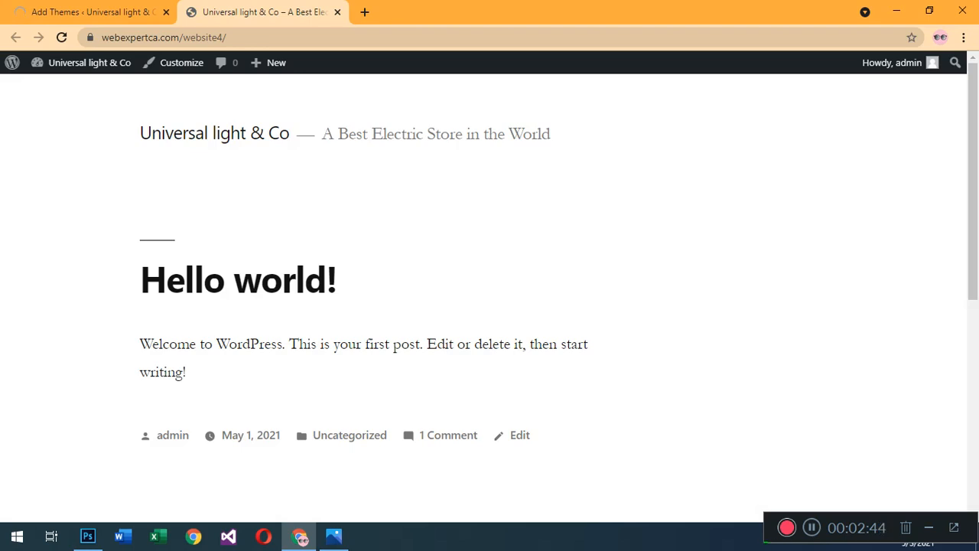
left_click(94, 12)
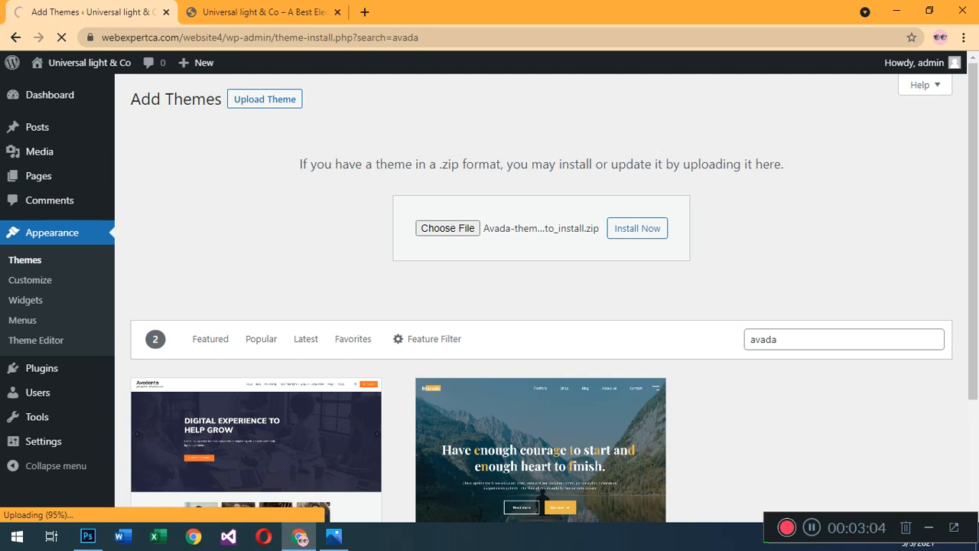
Activate the newly uploaded Avada theme once its installation has finished.
left_click_drag(300, 164, 783, 164)
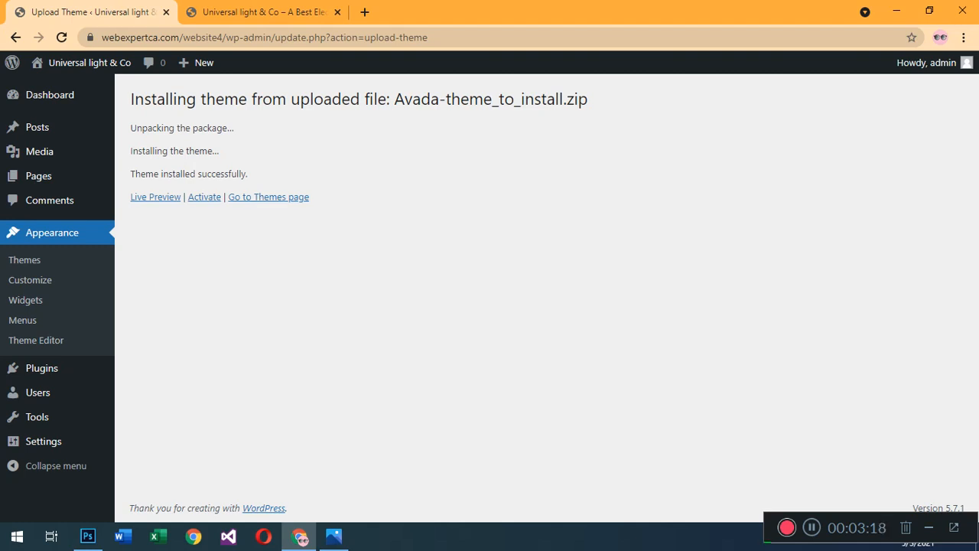
left_click(205, 196)
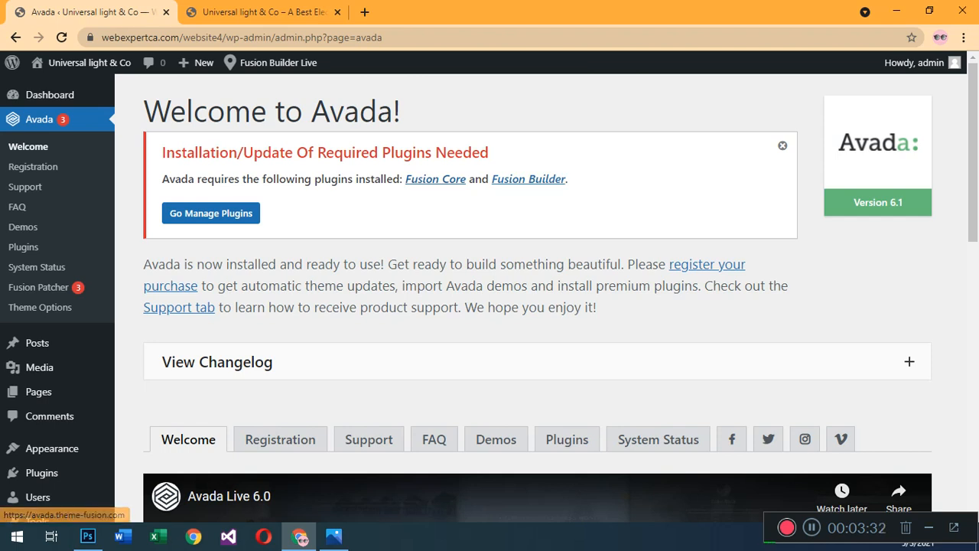
Look over the Avada welcome page and go to the management page for its required plugins.
scroll(537, 298, "down", 4)
scroll(537, 298, "up", 4)
scroll(280, 229, "up", 1)
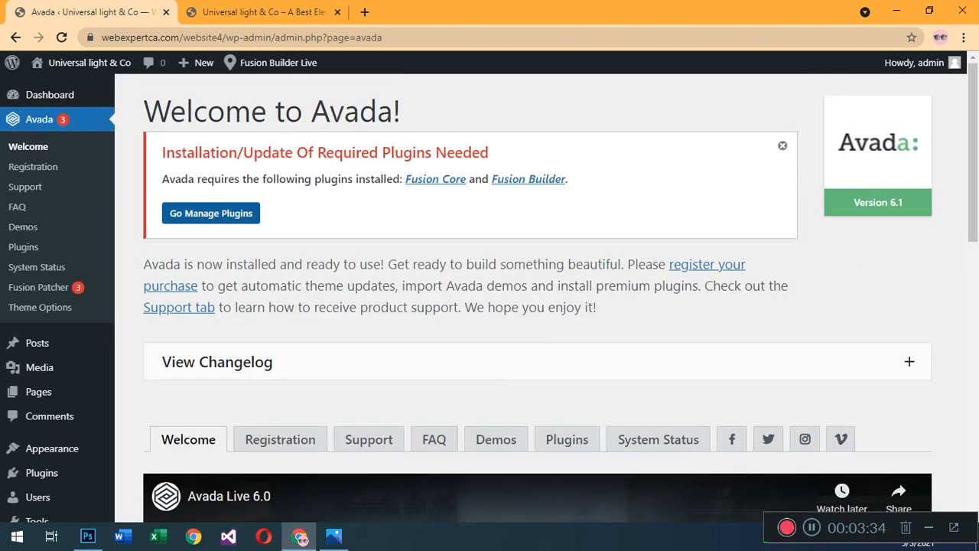
scroll(280, 230, "down", 5)
scroll(537, 298, "up", 5)
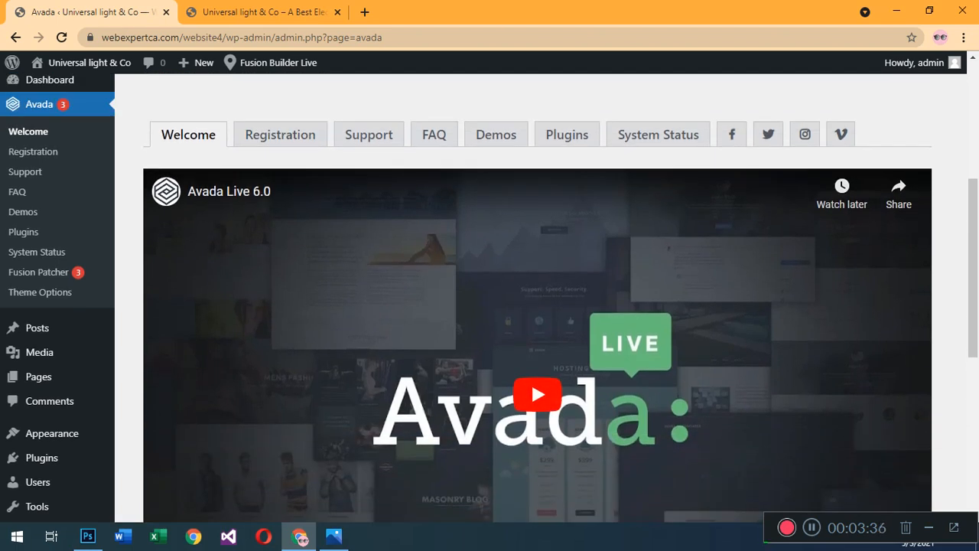
left_click(211, 213)
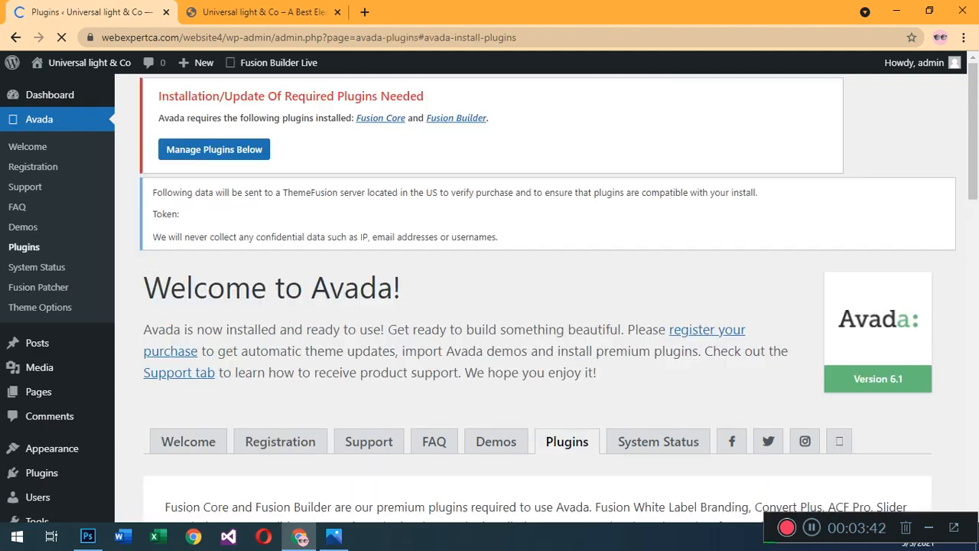
Install the required Fusion Core plugin and return to the Avada plugins page.
scroll(235, 459, "up", 4)
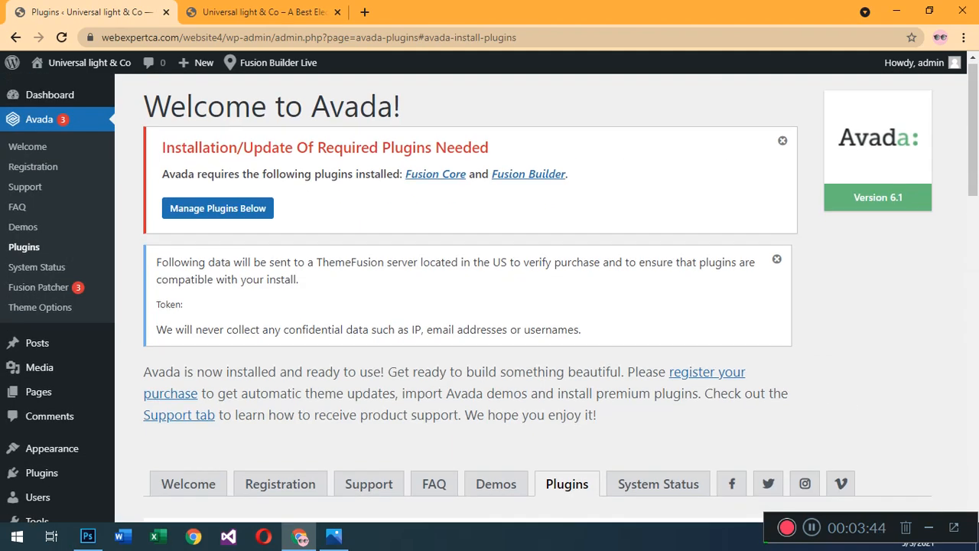
scroll(235, 459, "down", 1)
scroll(235, 459, "up", 1)
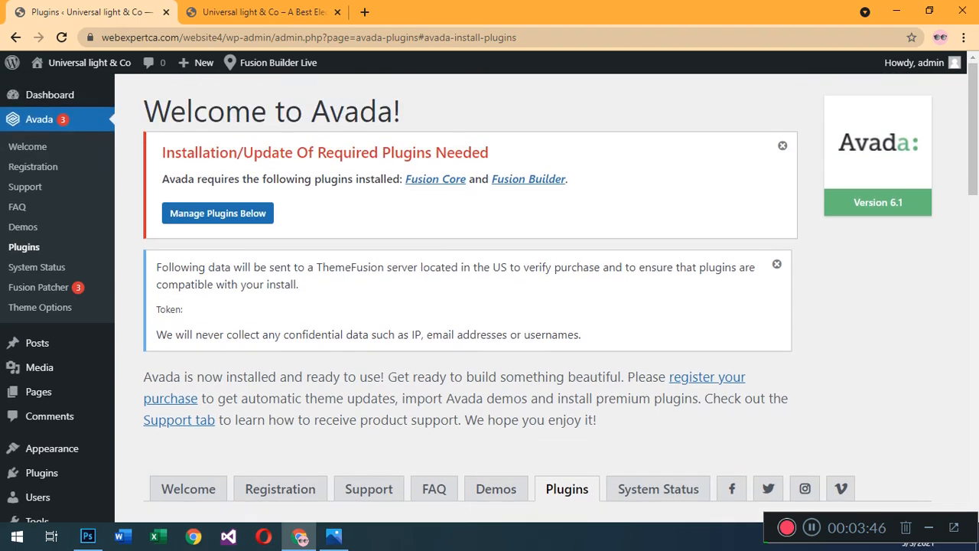
scroll(235, 345, "down", 5)
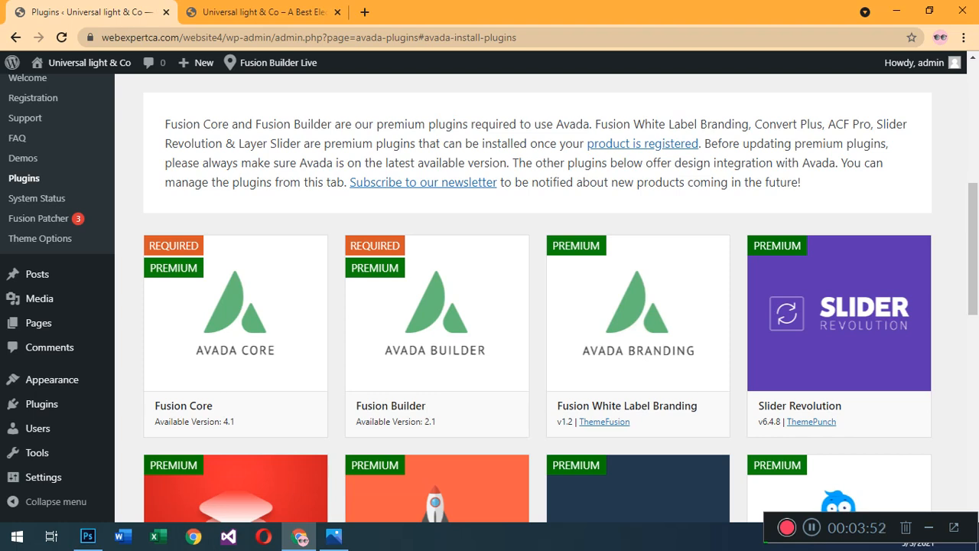
scroll(235, 306, "down", 1)
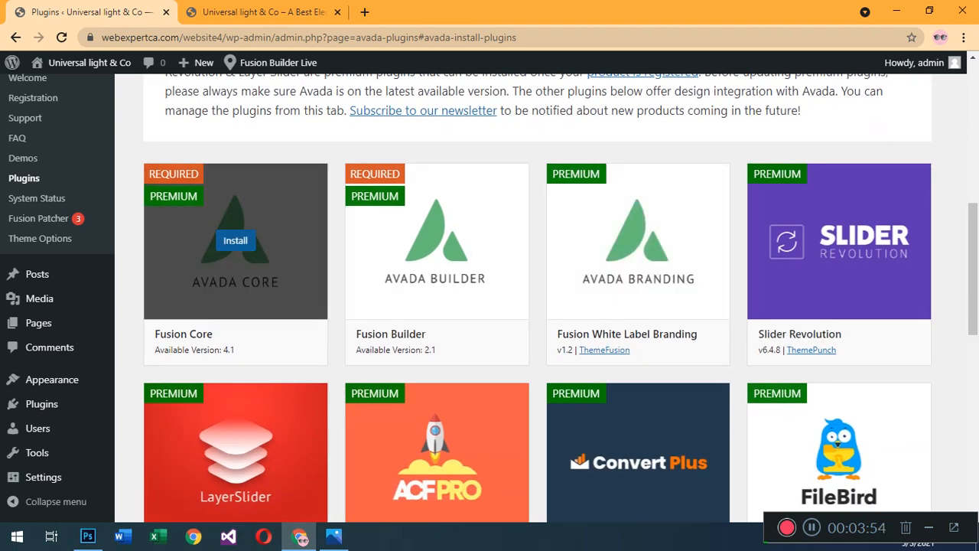
left_click(235, 240)
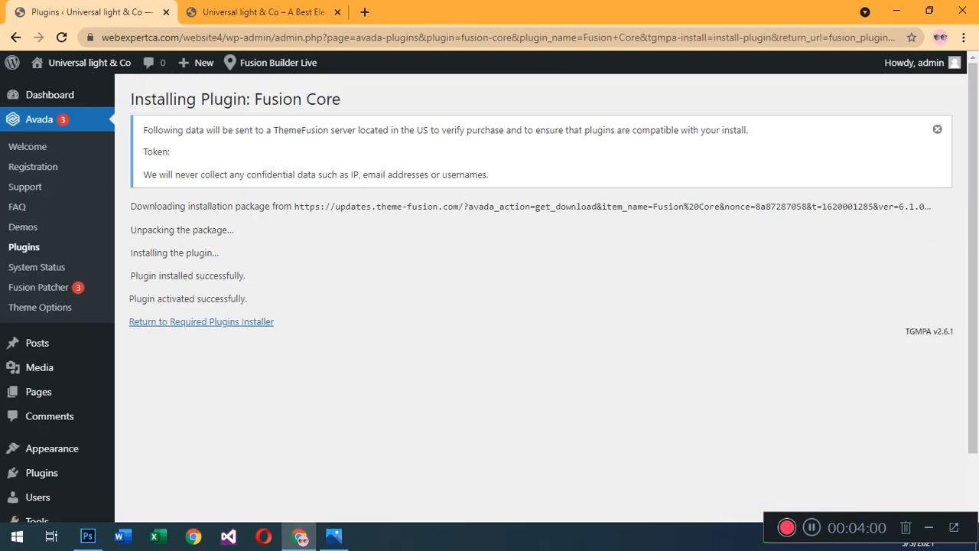
left_click(201, 321)
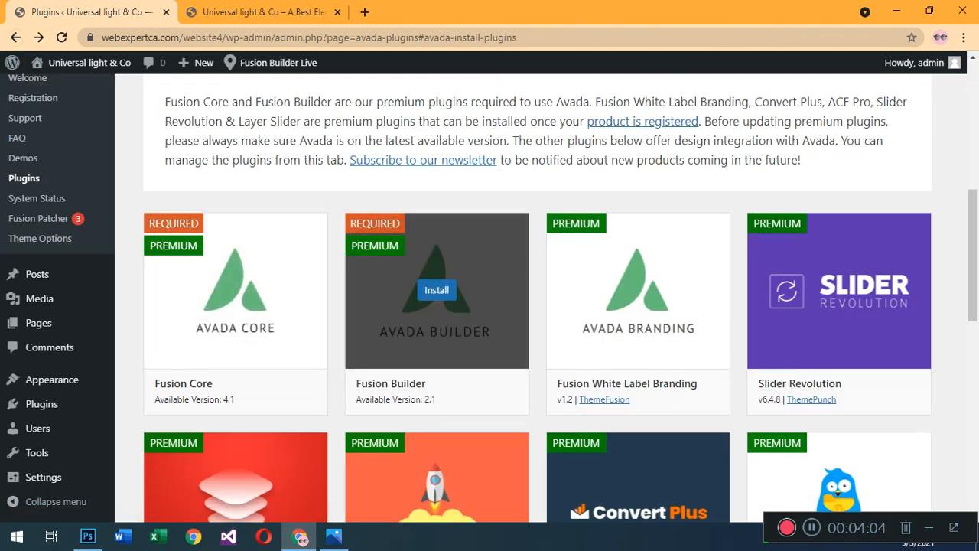
Install the required Fusion Builder plugin and go back to the list of Avada plugins.
left_click(436, 289)
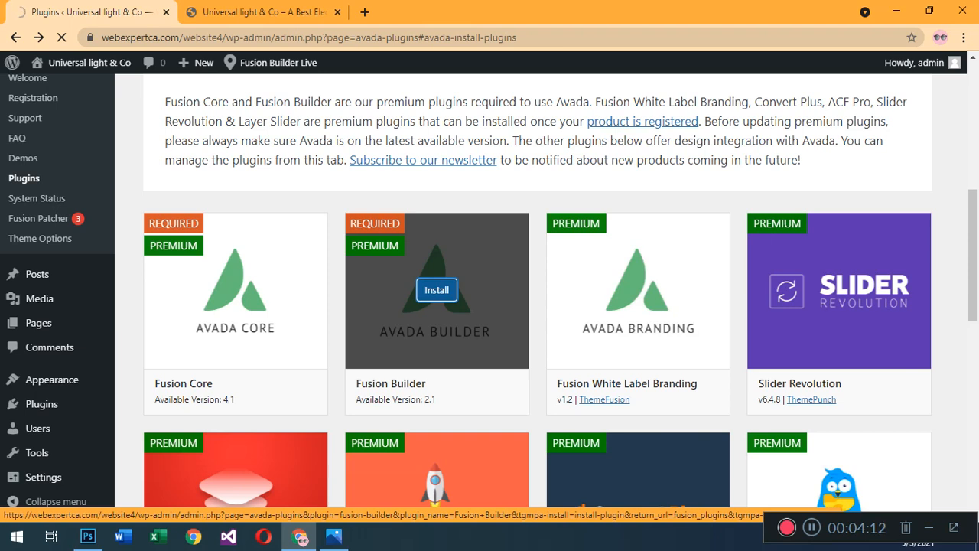
scroll(436, 290, "down", 2)
scroll(535, 291, "down", 3)
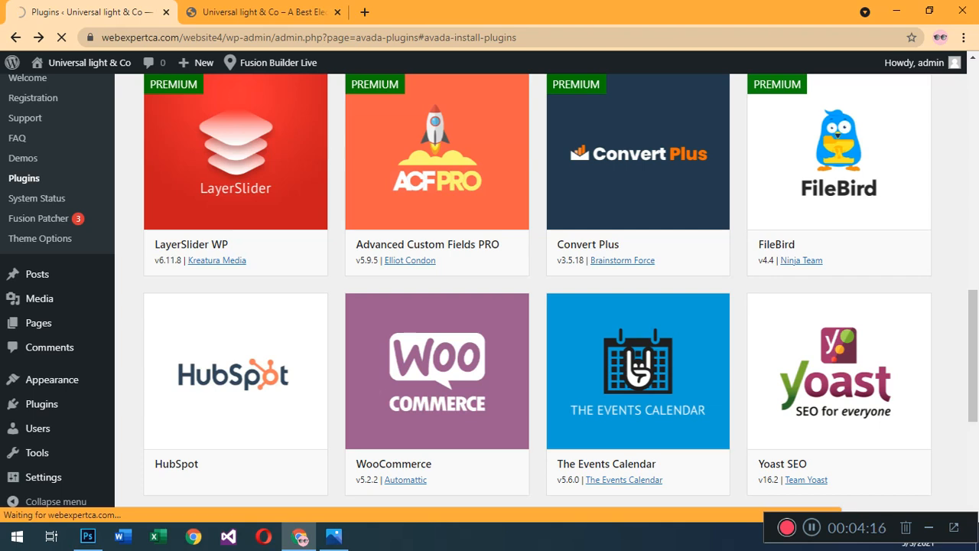
scroll(436, 344, "down", 2)
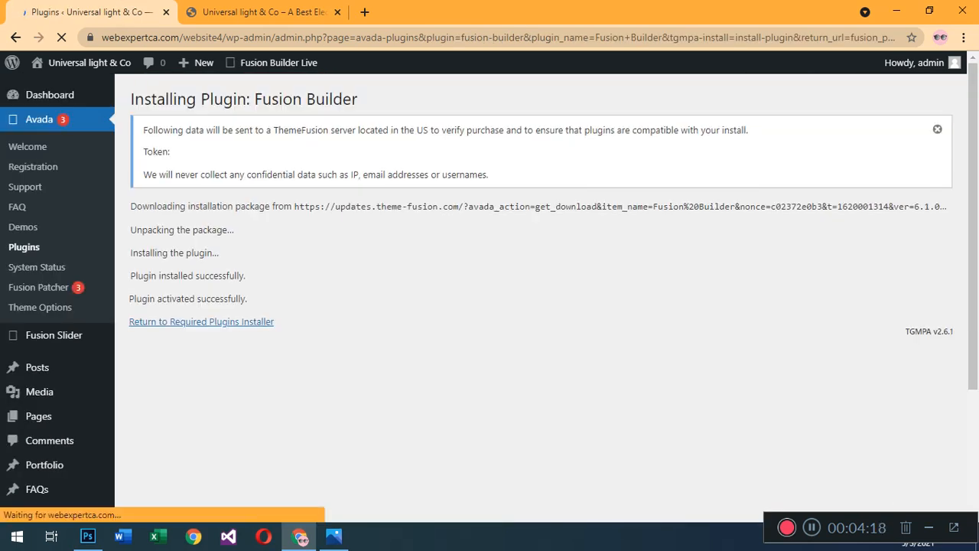
left_click(201, 322)
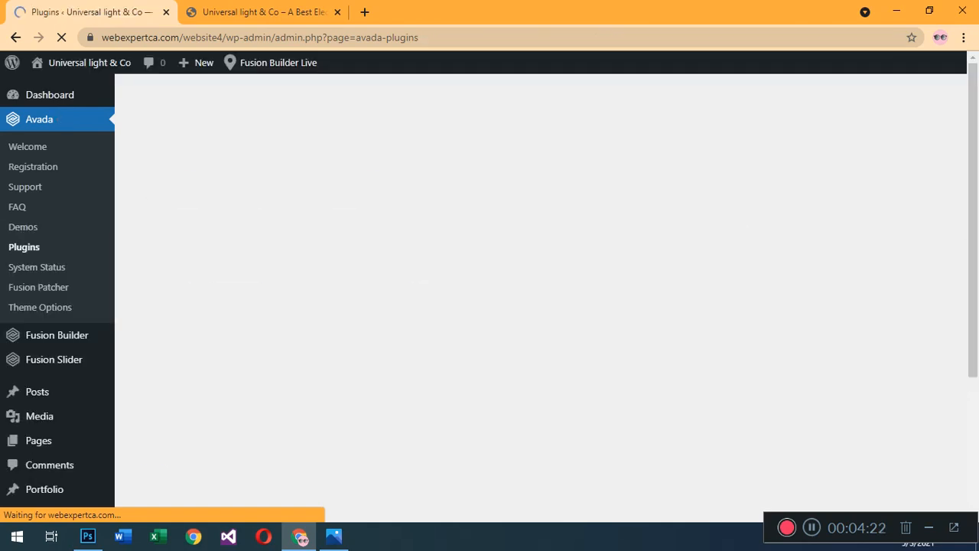
scroll(638, 329, "down", 3)
scroll(638, 328, "down", 2)
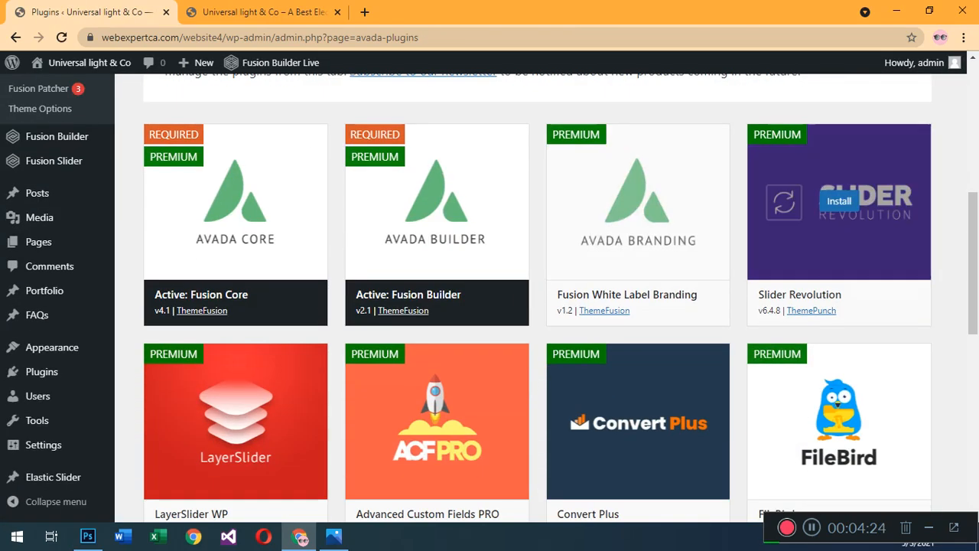
Look through the optional Avada plugins and reload the live site to check the newly activated theme.
scroll(429, 390, "down", 4)
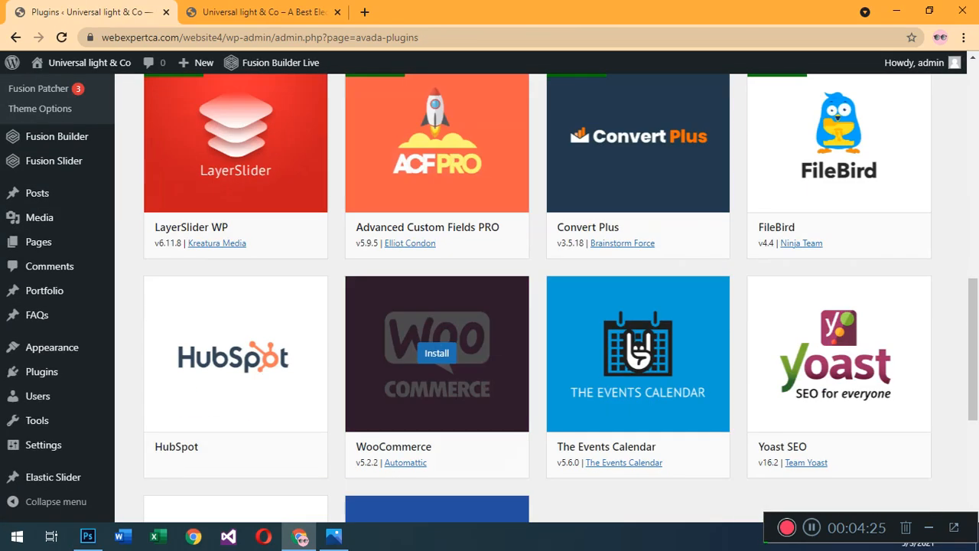
scroll(437, 360, "down", 3)
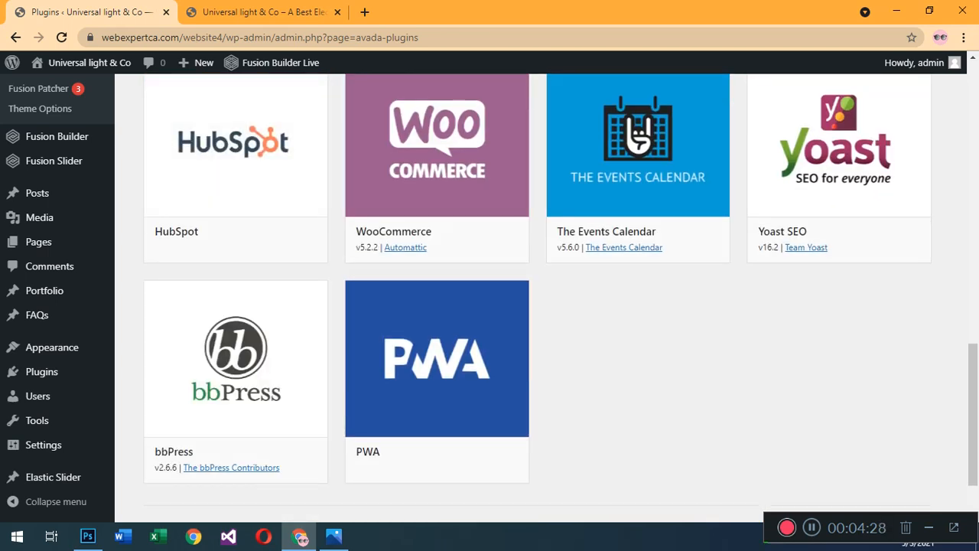
scroll(638, 383, "up", 4)
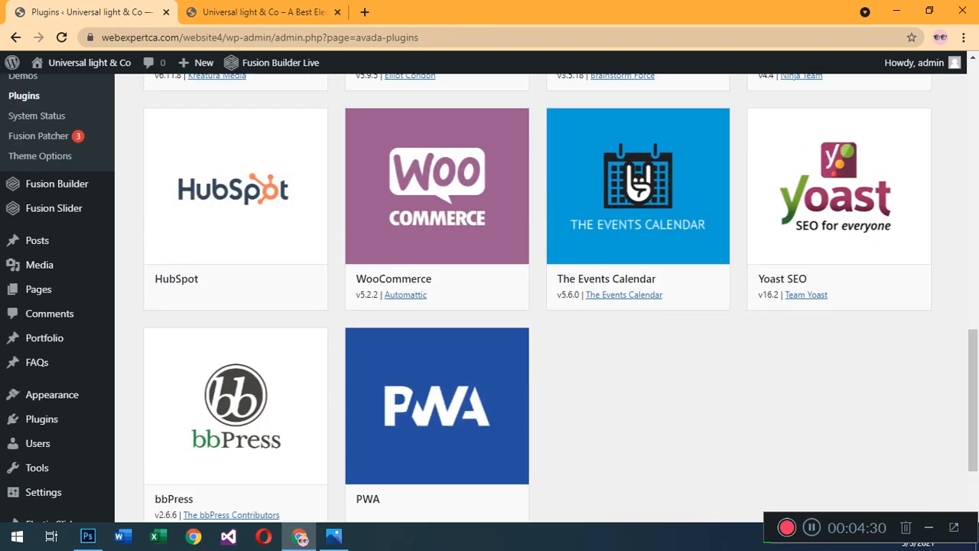
left_click(263, 12)
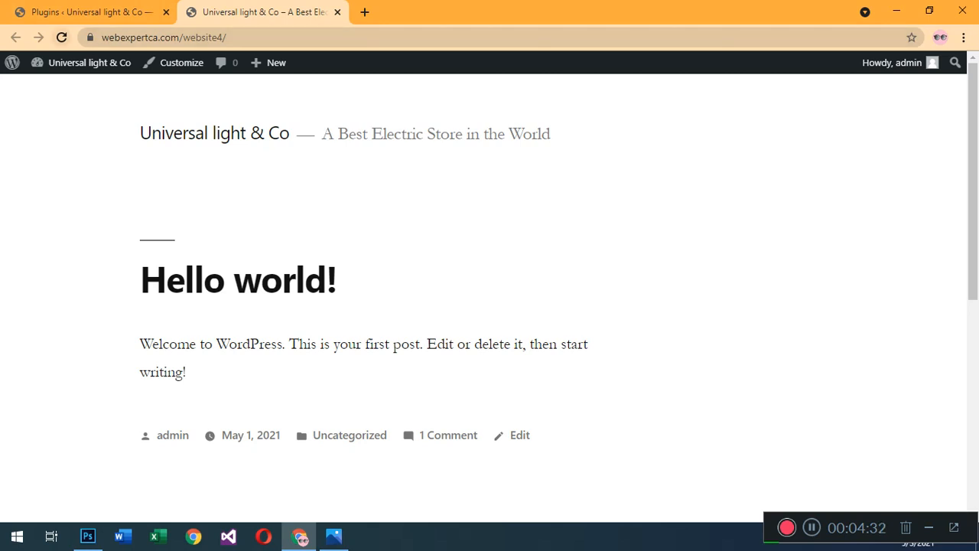
key("F5")
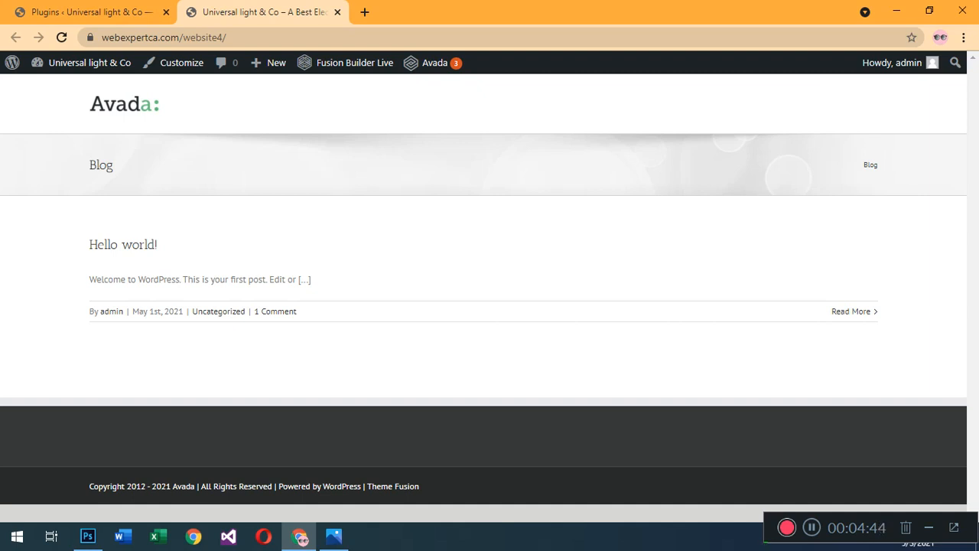
left_click(88, 12)
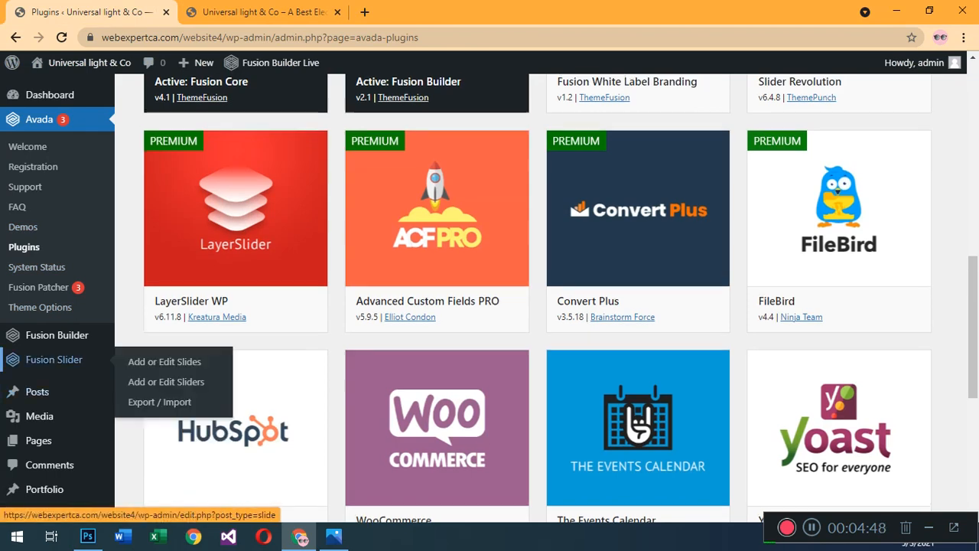
Leave the Avada plugins page for the WordPress dashboard and open the Avada theme options.
scroll(27, 187, "up", 2)
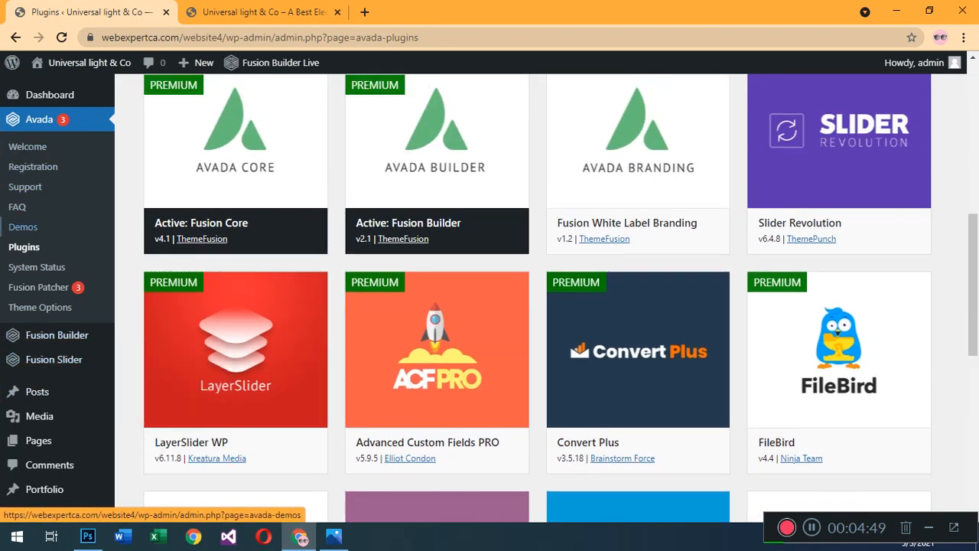
scroll(24, 246, "up", 2)
scroll(24, 247, "up", 5)
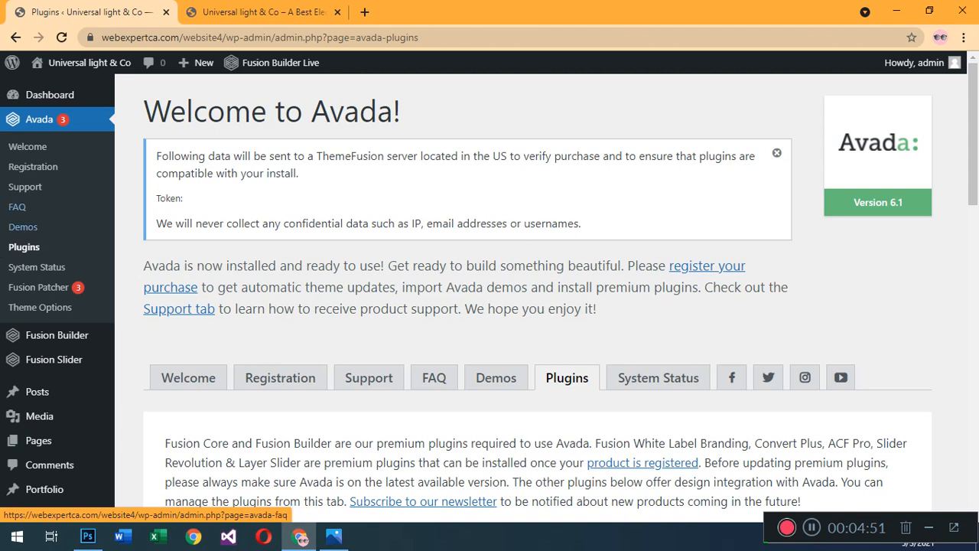
left_click(50, 95)
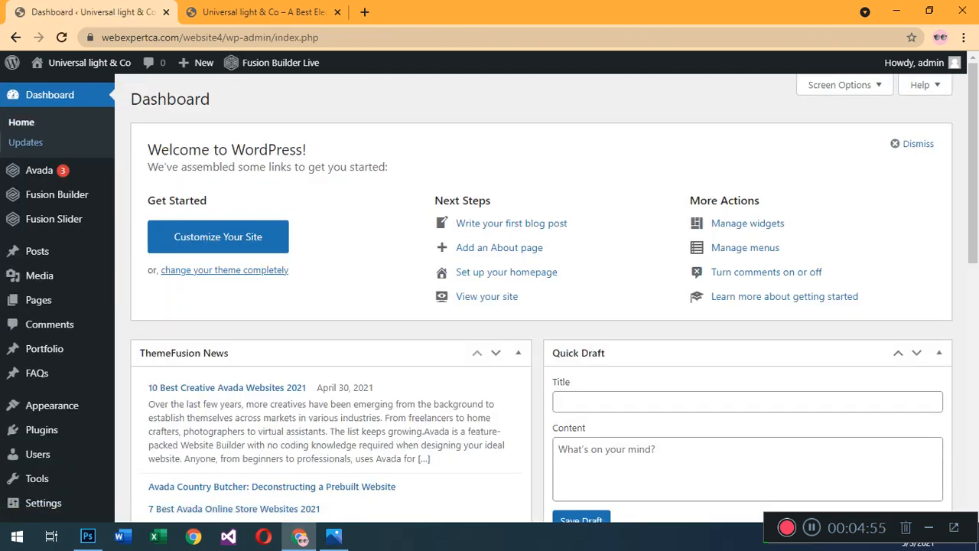
mouse_move(38, 169)
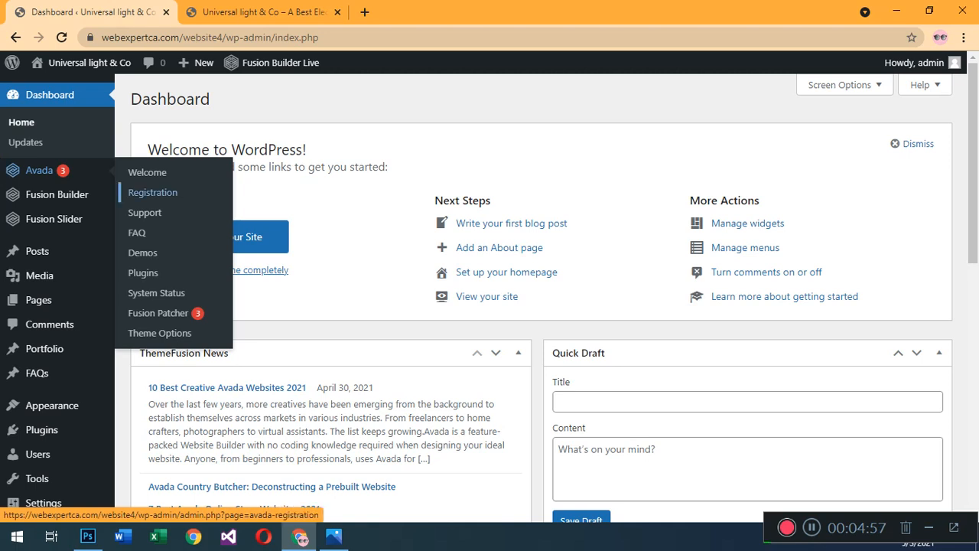
left_click(159, 333)
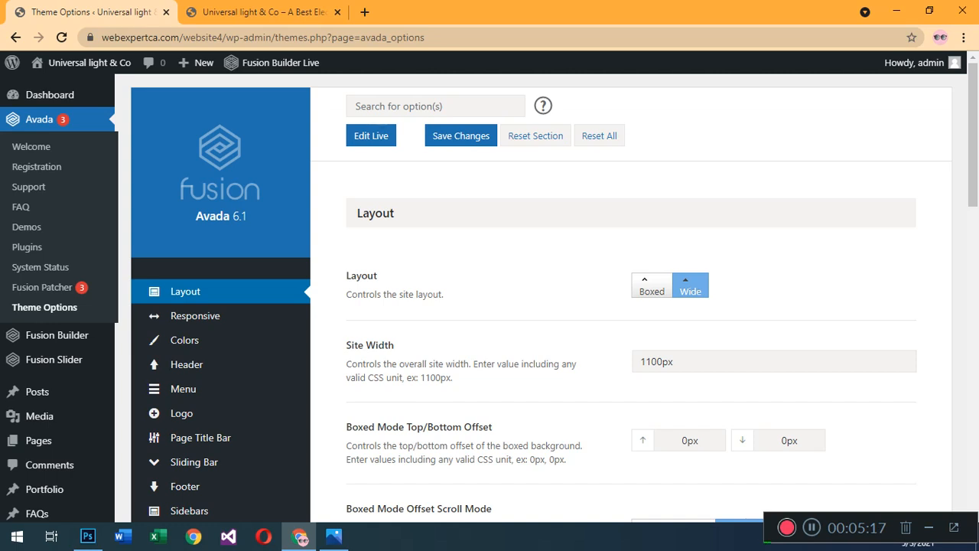
Review the Layout settings in the theme options and bring up the Responsive settings.
scroll(631, 306, "down", 2)
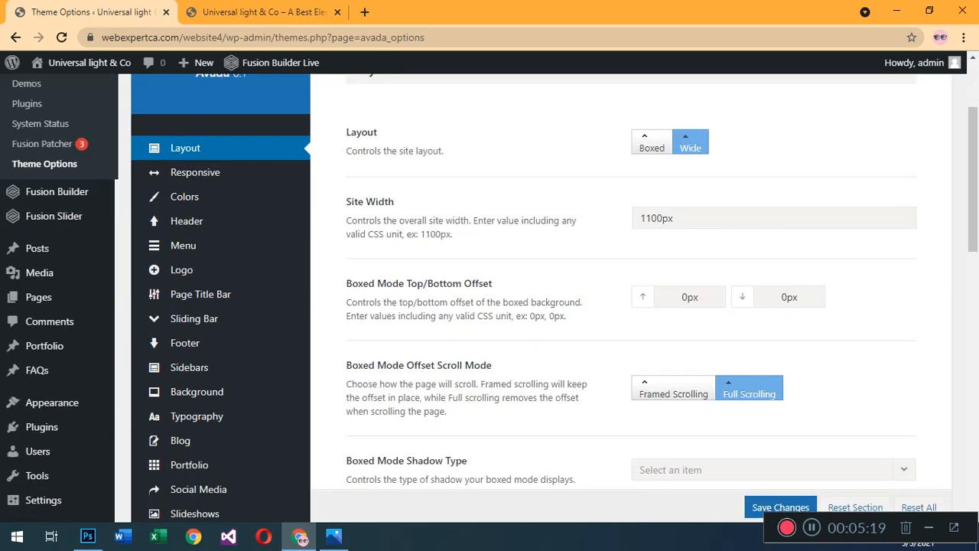
scroll(631, 305, "down", 3)
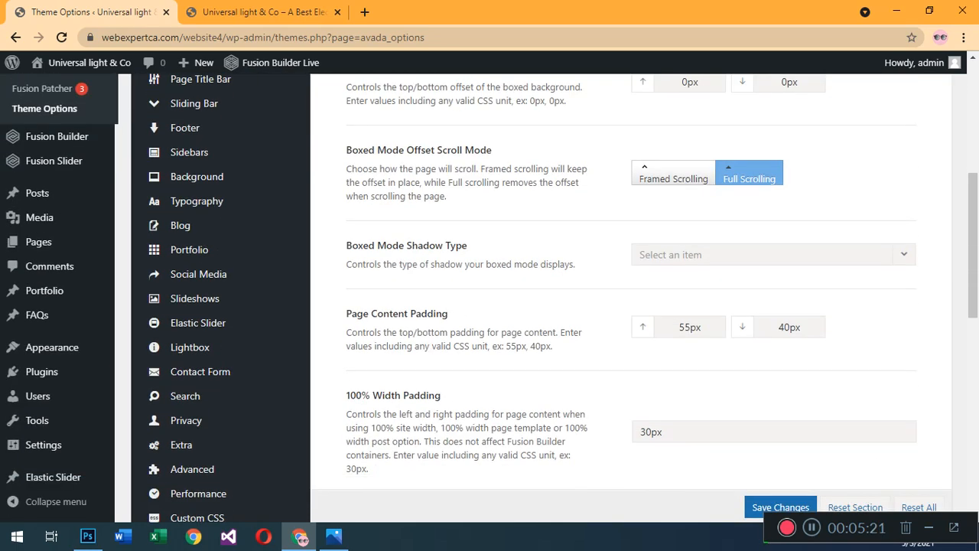
scroll(631, 306, "down", 3)
scroll(631, 306, "up", 3)
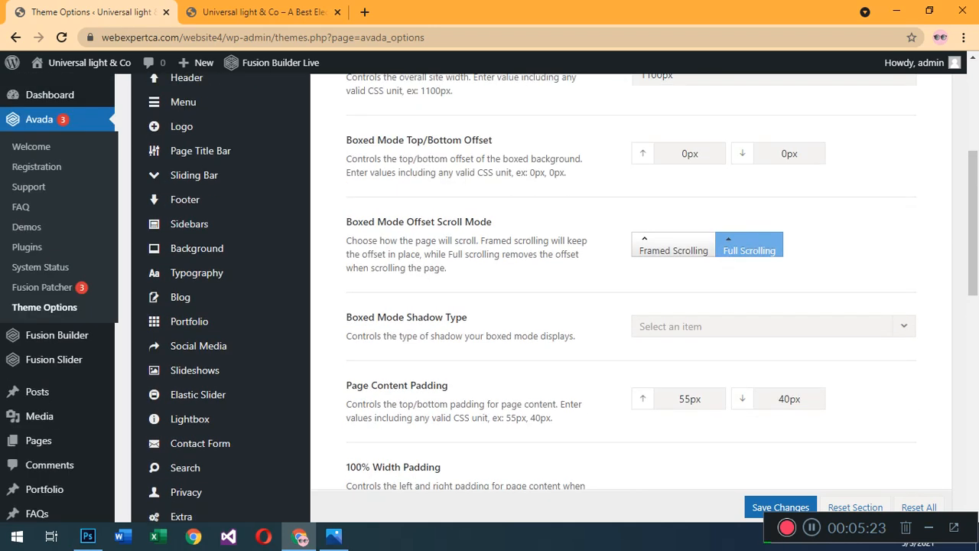
scroll(631, 306, "up", 4)
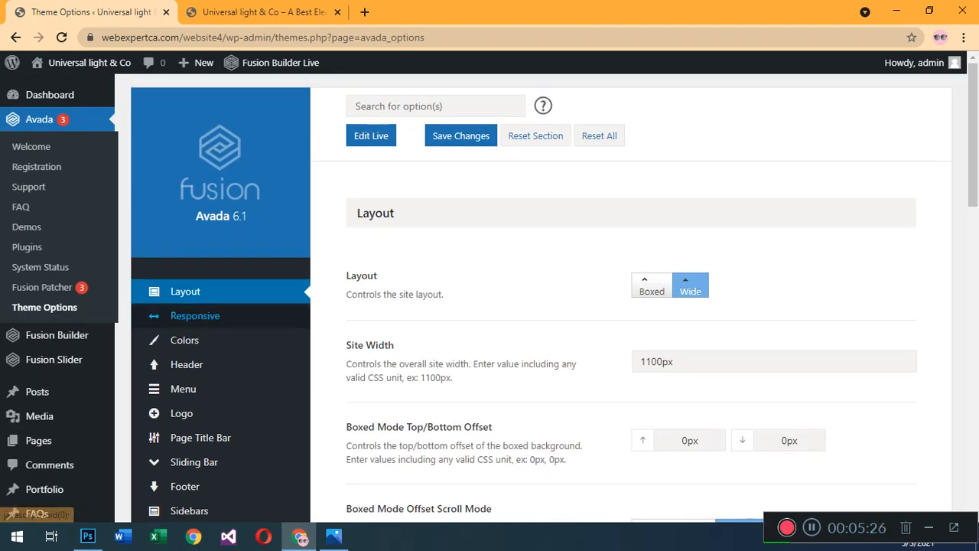
left_click(195, 315)
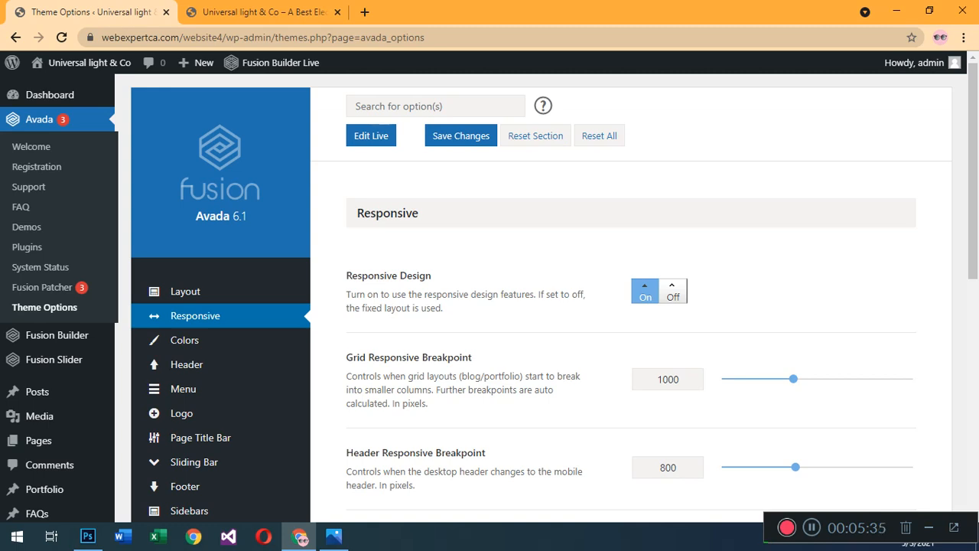
Set the theme's primary color to the blue palette swatch #03a9f4 in the Colors options and save the changes.
left_click(184, 340)
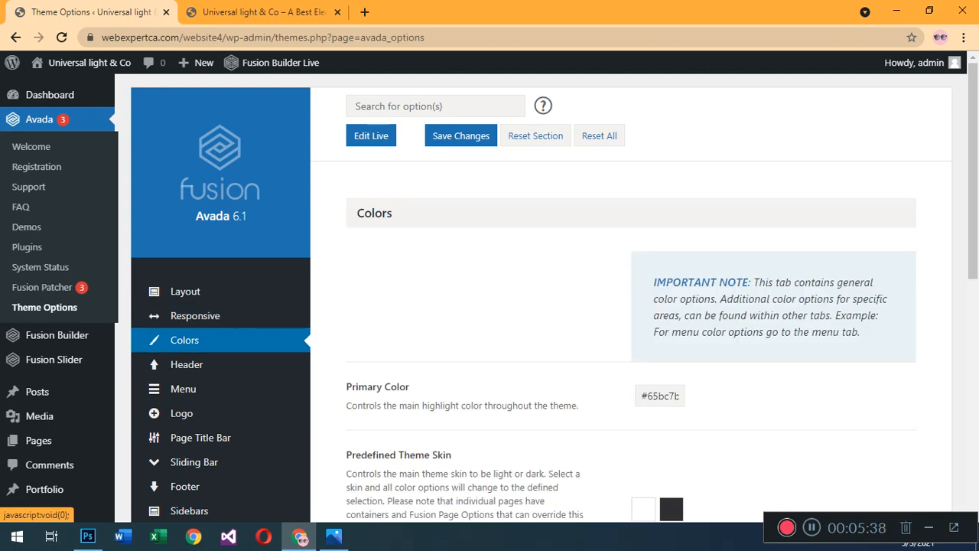
left_click(260, 12)
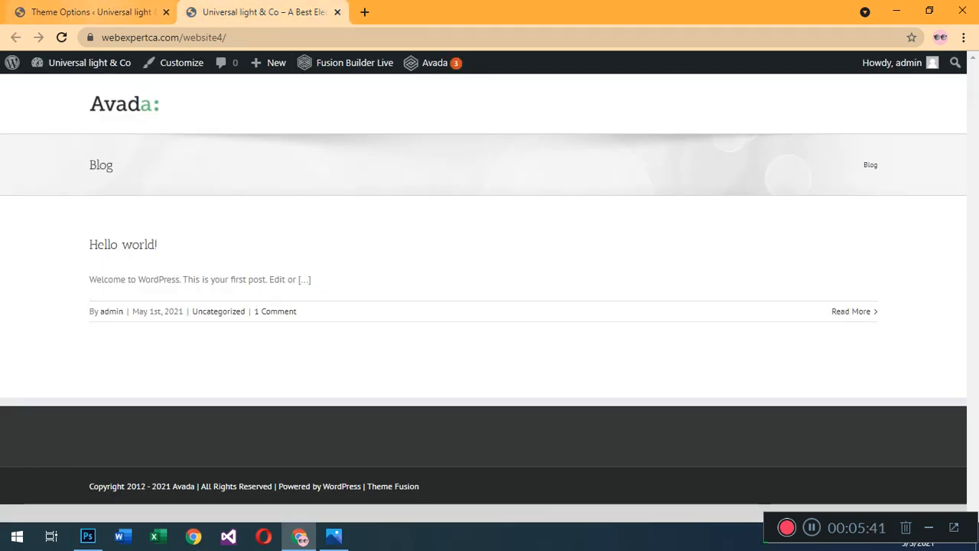
left_click(111, 16)
left_click(679, 375)
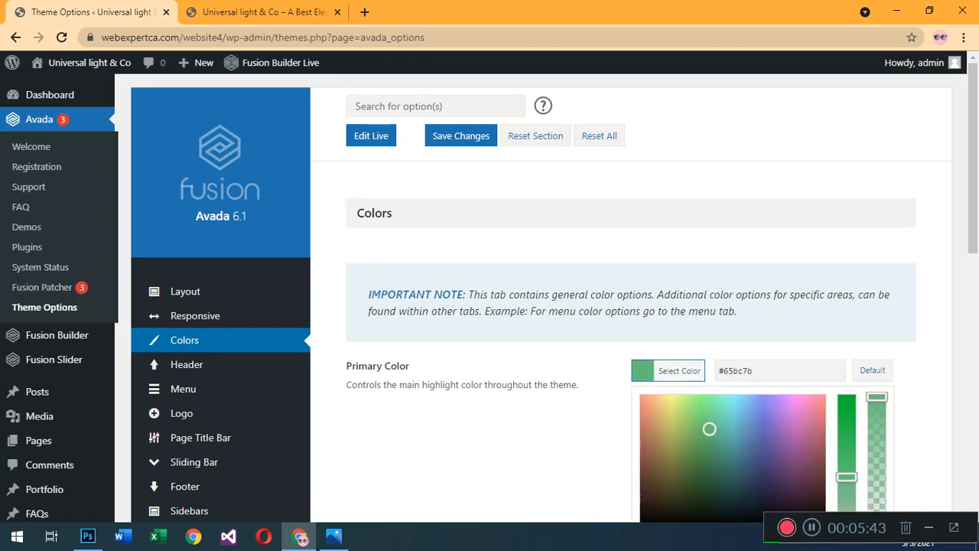
scroll(680, 375, "down", 4)
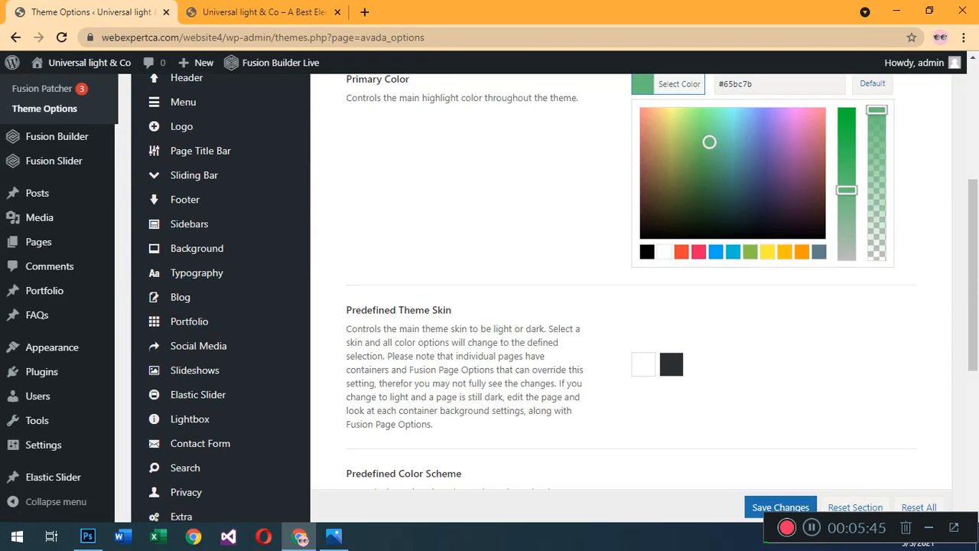
left_click(716, 252)
scroll(631, 290, "up", 2)
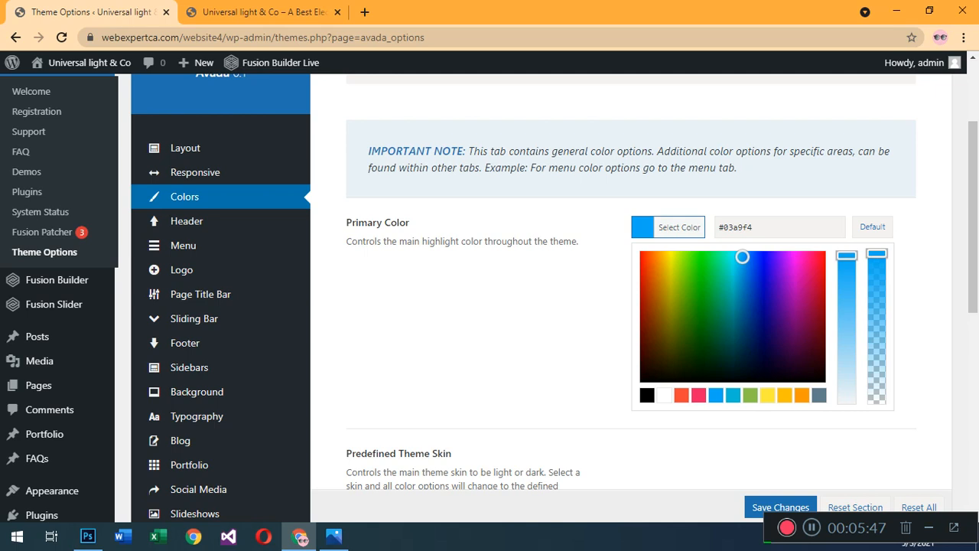
scroll(631, 290, "down", 3)
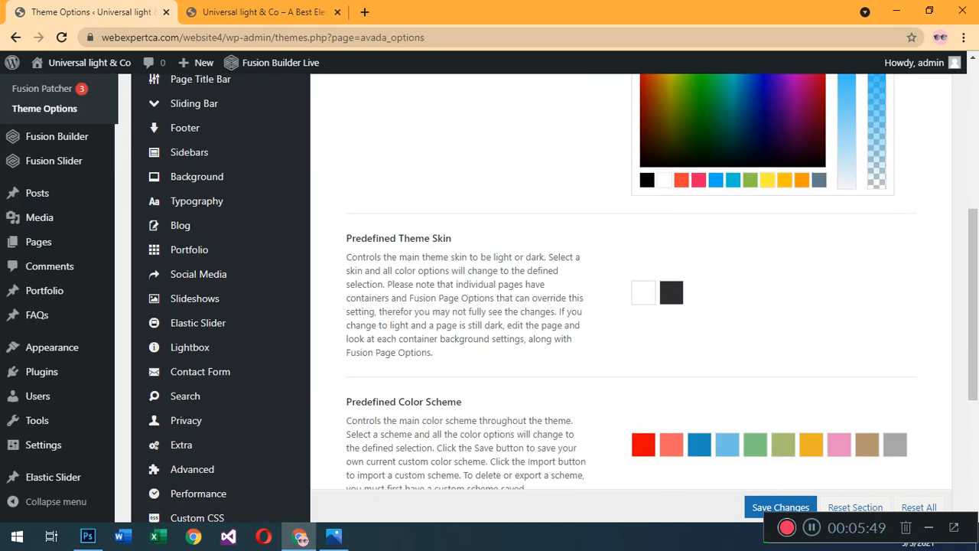
scroll(631, 290, "down", 2)
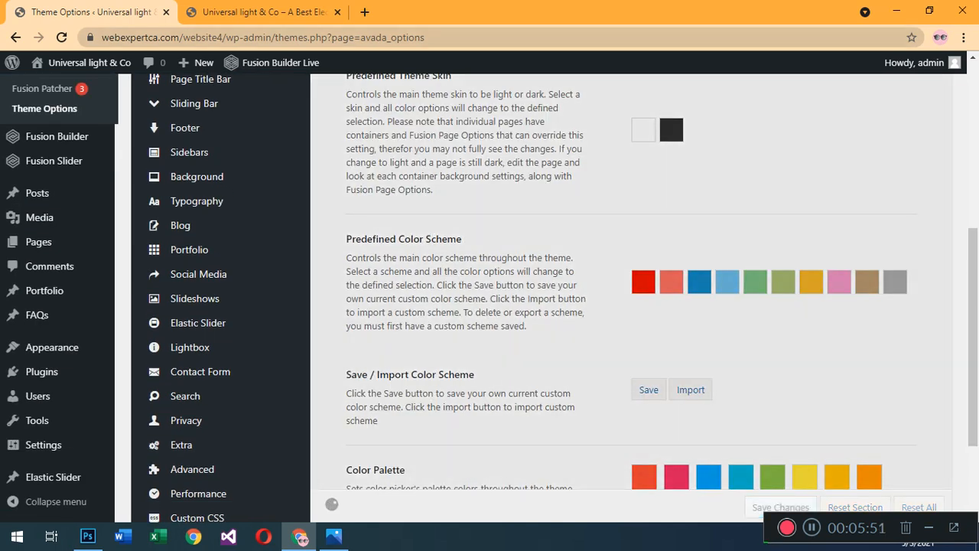
Reload the live site to check the saved primary color and return to the theme options.
left_click(264, 13)
left_click(61, 37)
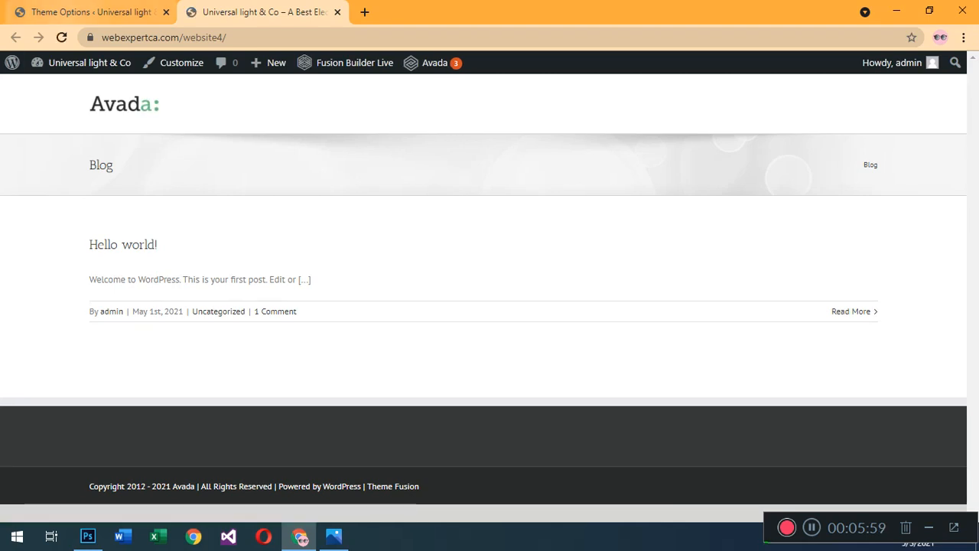
left_click(92, 11)
Select the fourth header layout, with social icons, a tagline and a search box above the menu, and save the changes.
scroll(222, 306, "up", 2)
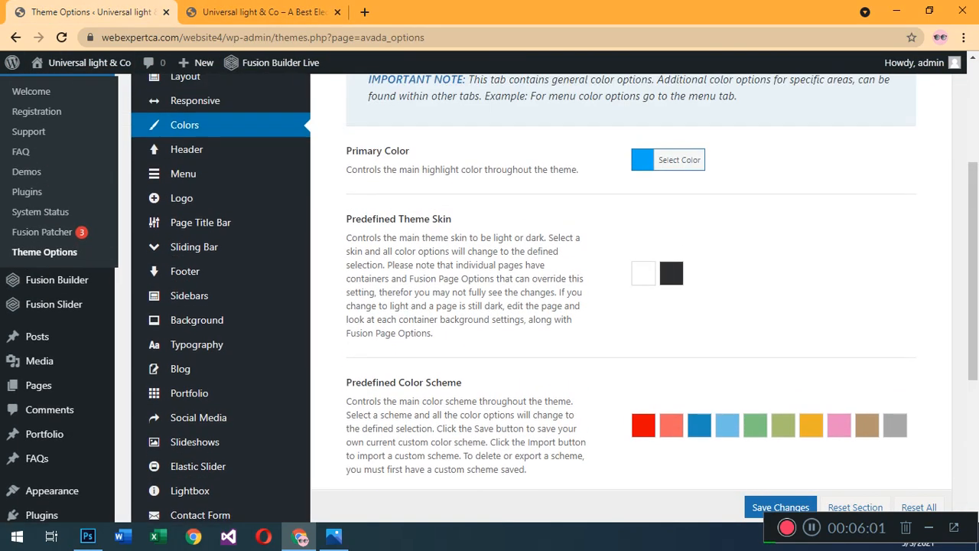
left_click(186, 149)
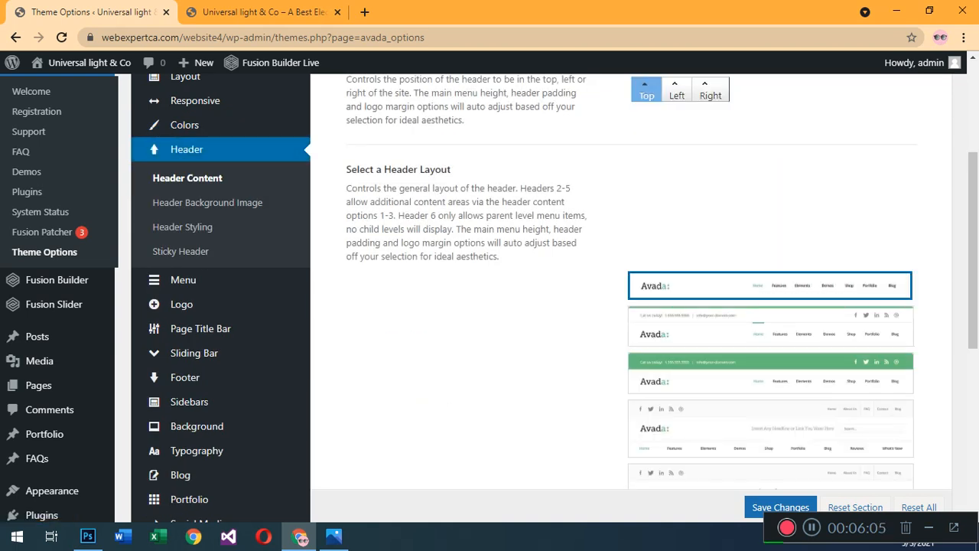
scroll(612, 306, "down", 1)
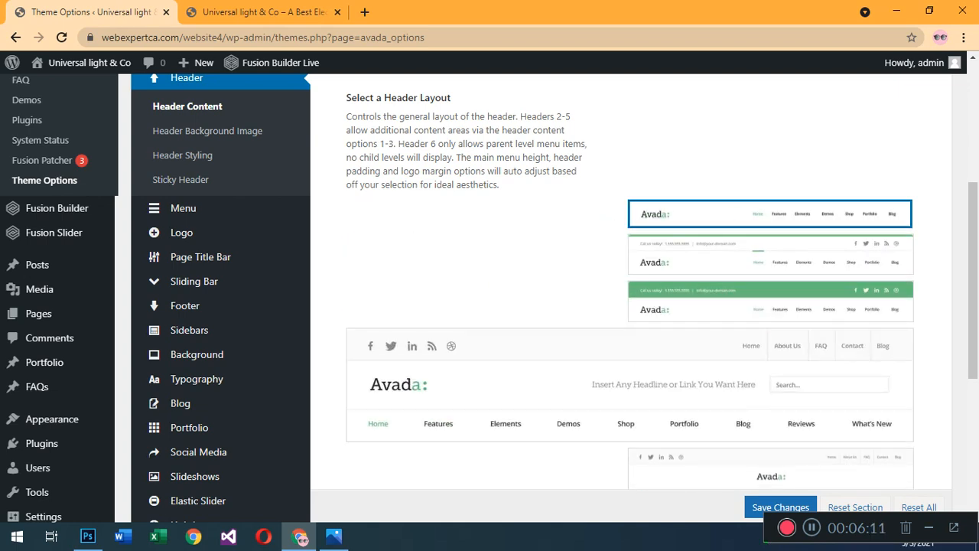
scroll(612, 306, "down", 1)
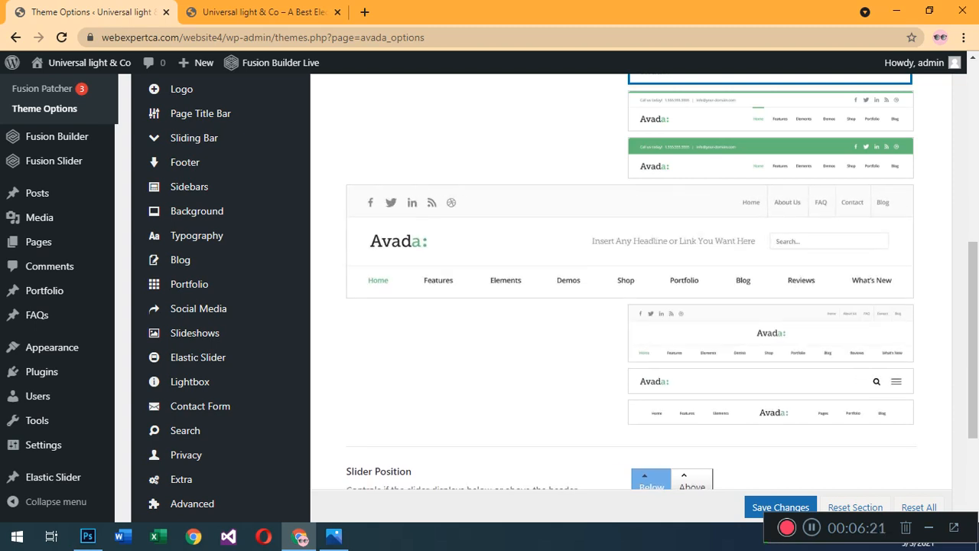
left_click(771, 241)
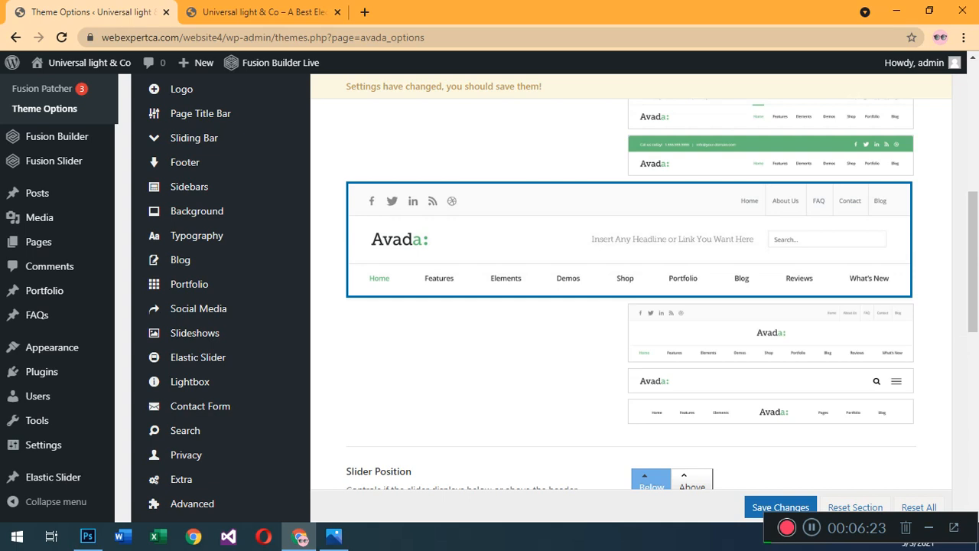
scroll(770, 241, "down", 2)
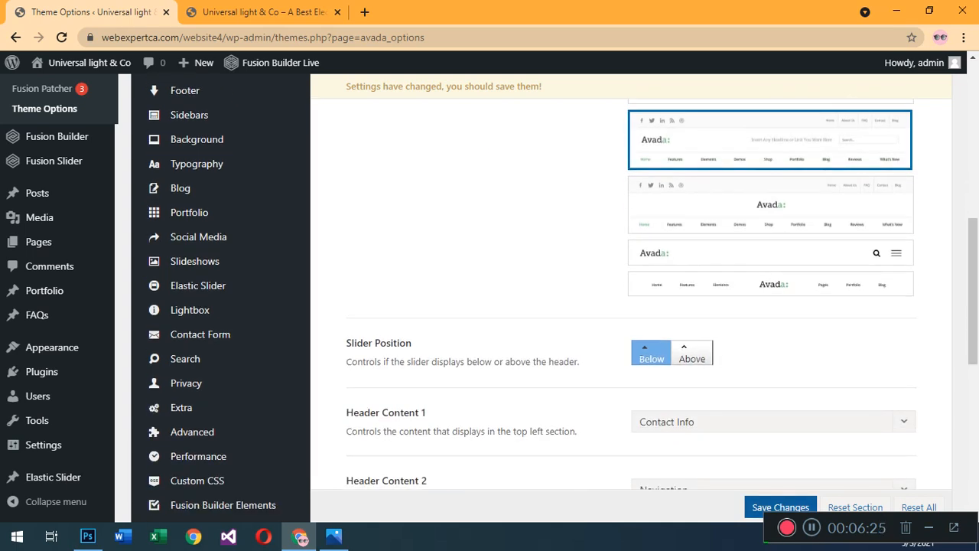
left_click(781, 507)
Reload the live site to check the new header layout and go back to the Header Content options.
left_click(277, 12)
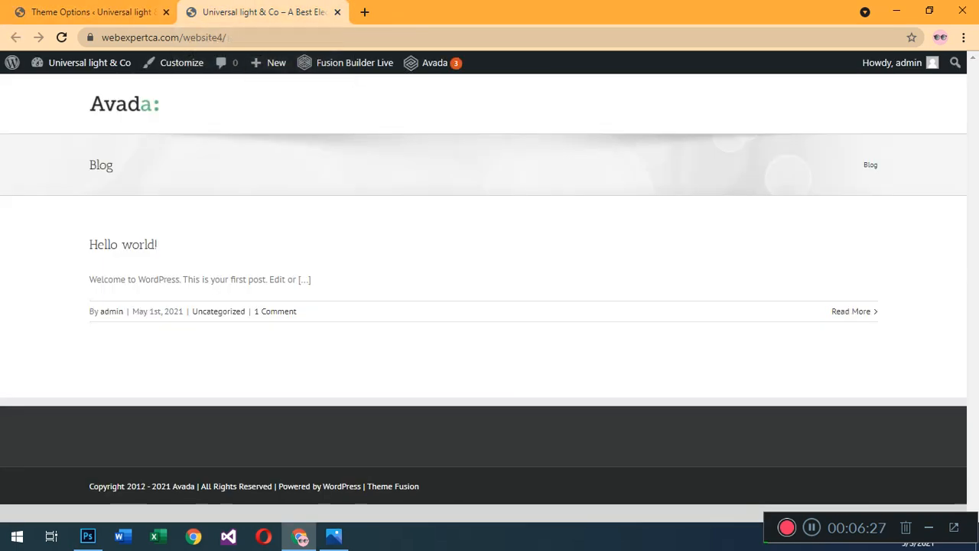
left_click(61, 38)
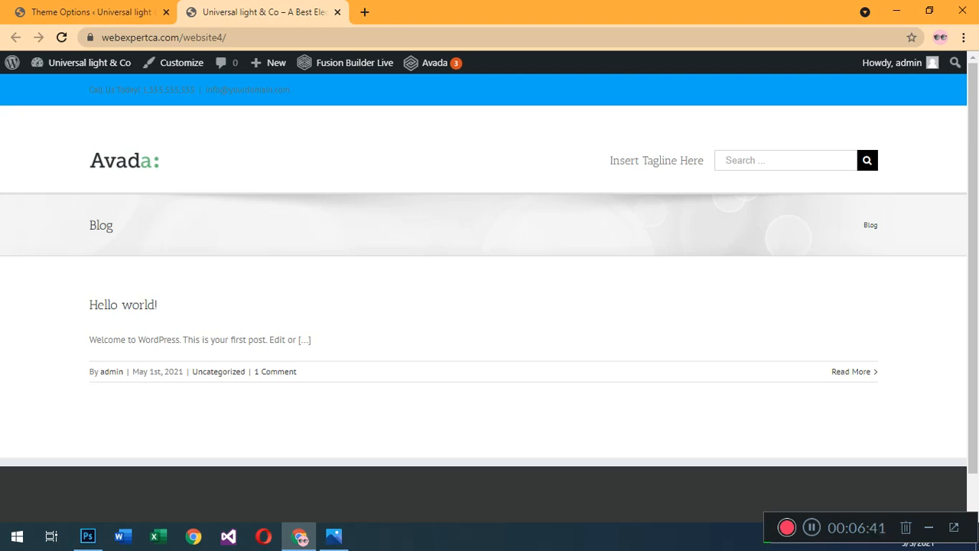
left_click(80, 12)
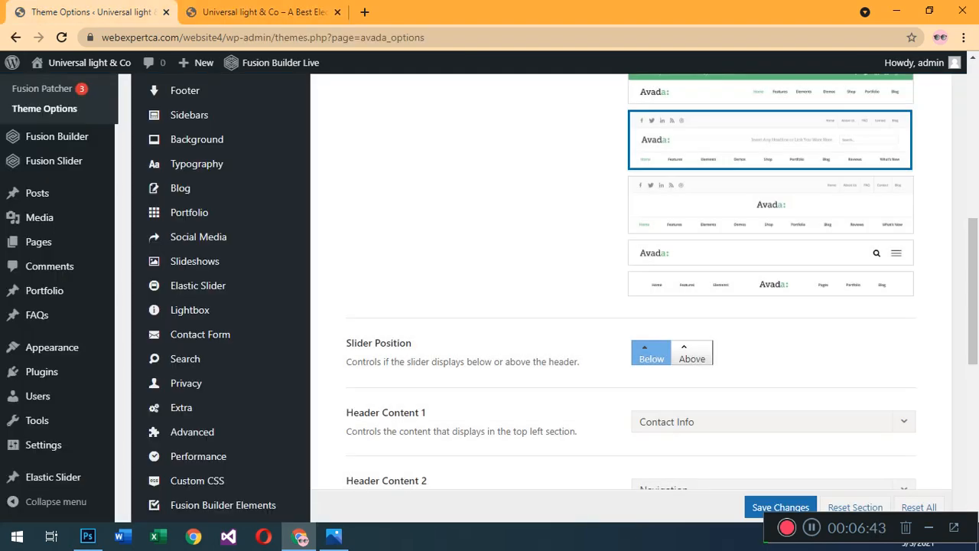
scroll(642, 298, "up", 3)
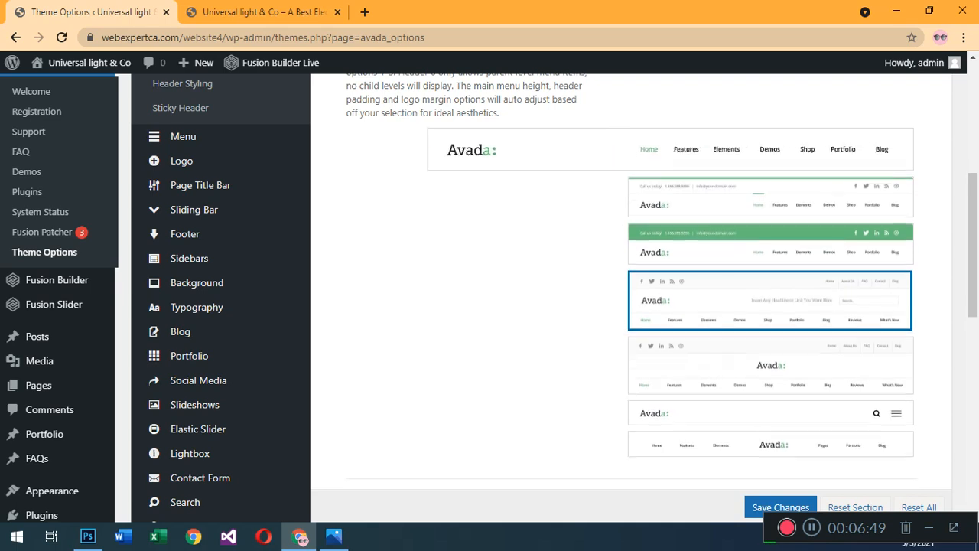
scroll(222, 239, "up", 1)
scroll(222, 230, "up", 2)
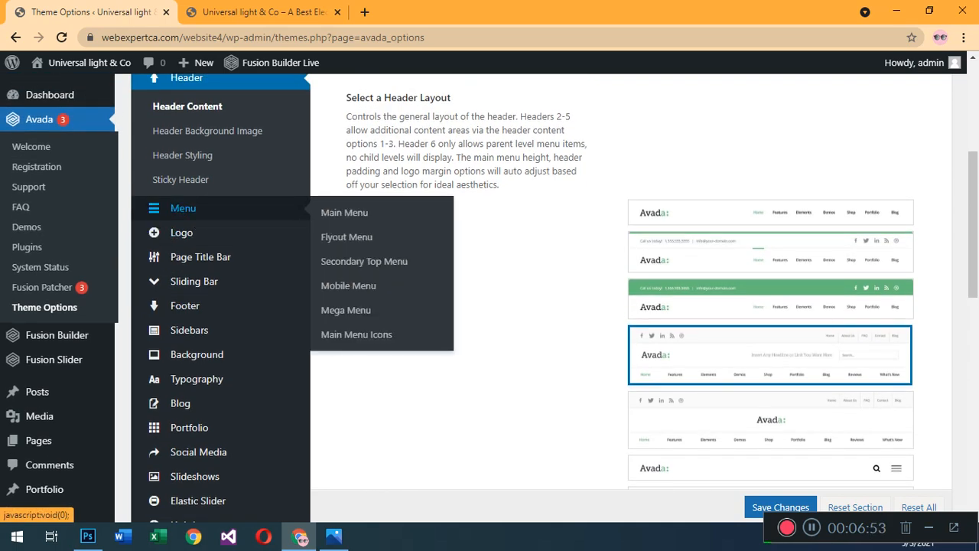
Remove the default Avada logo image in the theme's Logo options and save the changes.
left_click(182, 232)
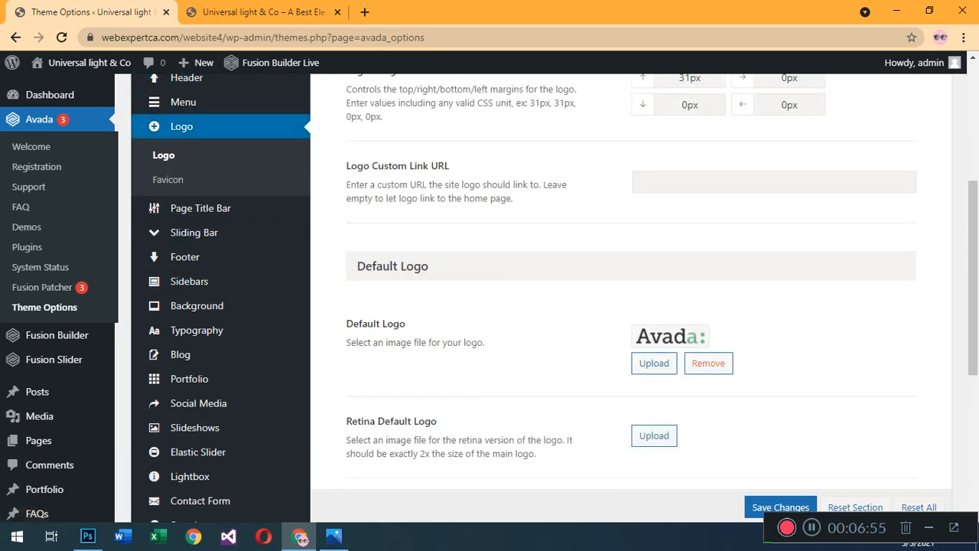
scroll(489, 290, "down", 1)
left_click(708, 291)
scroll(490, 290, "up", 1)
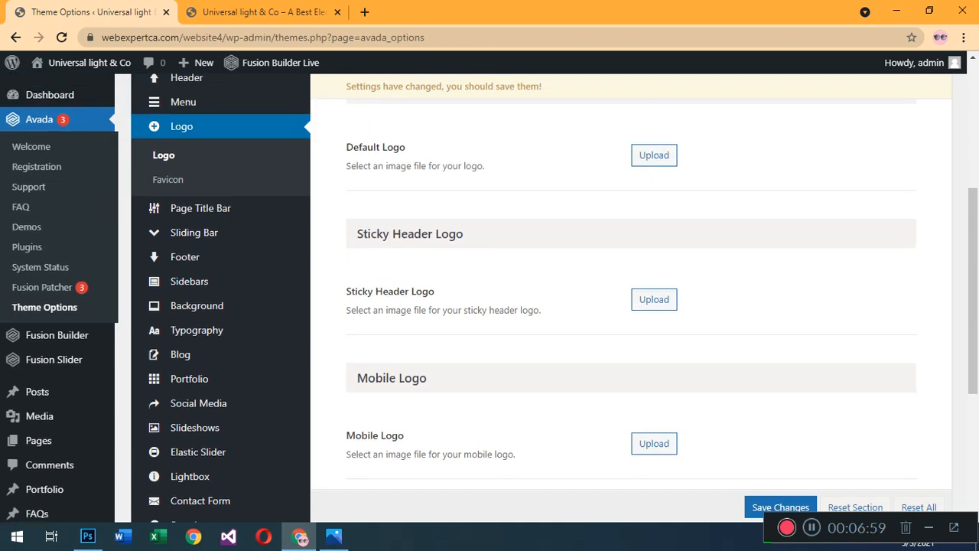
left_click(654, 155)
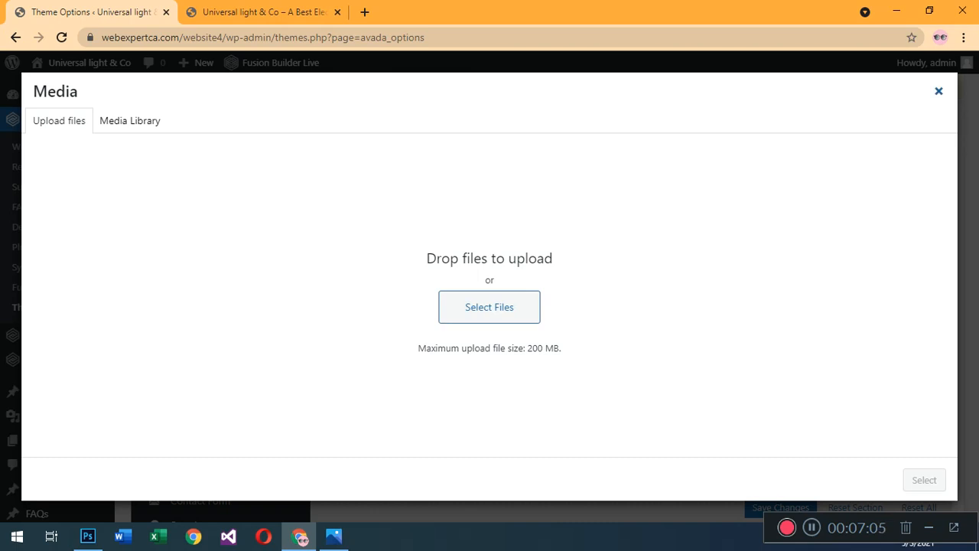
left_click(938, 91)
scroll(631, 298, "down", 1)
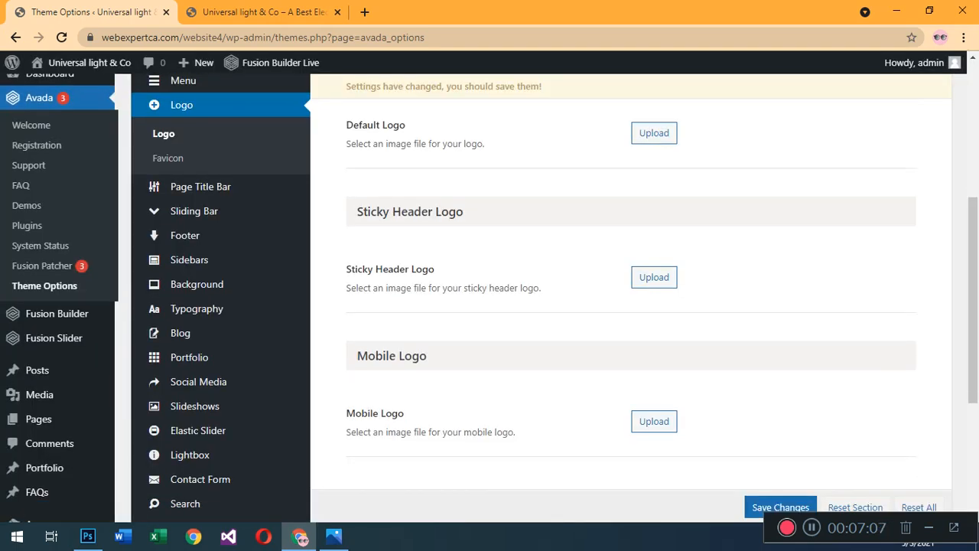
scroll(631, 298, "up", 5)
scroll(631, 299, "down", 6)
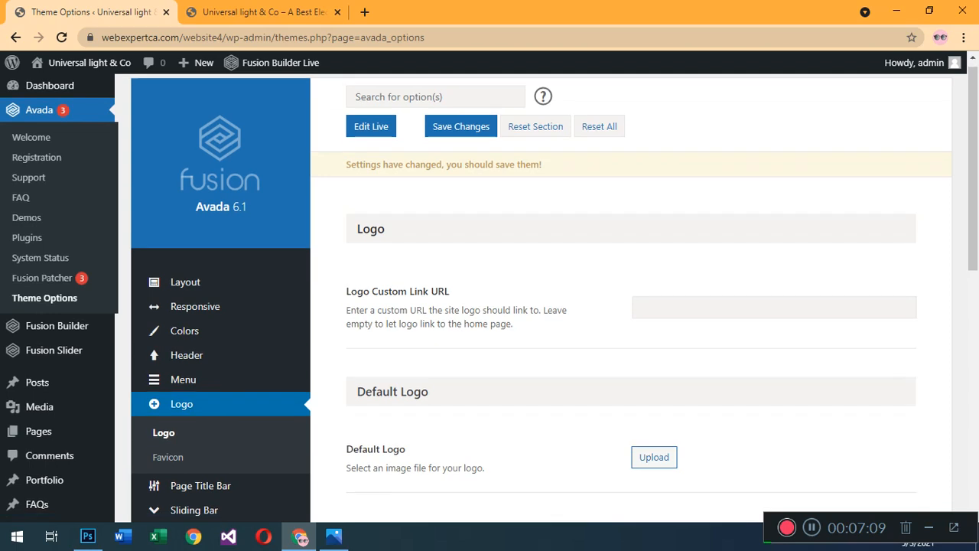
left_click(780, 507)
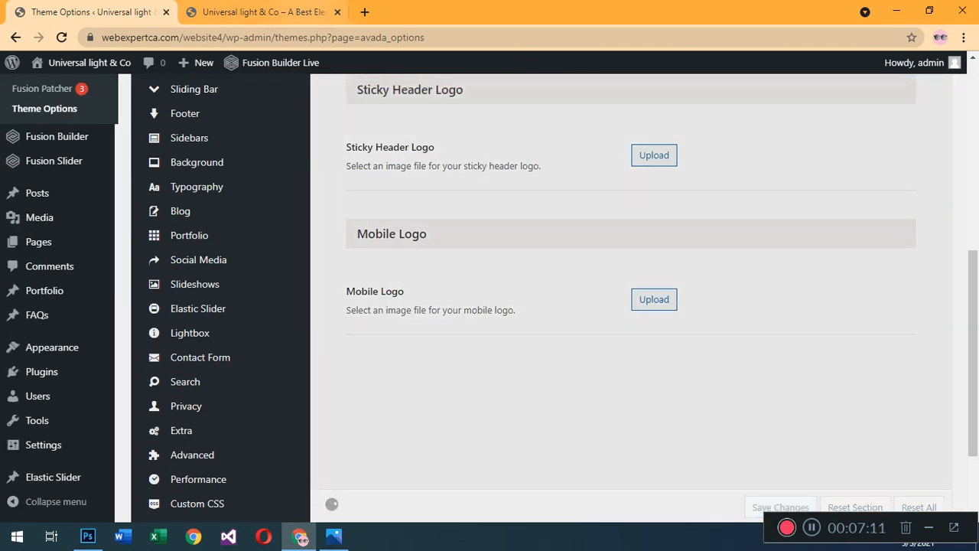
Reload the live site to check the header after the logo removal and return to the theme options.
left_click(260, 12)
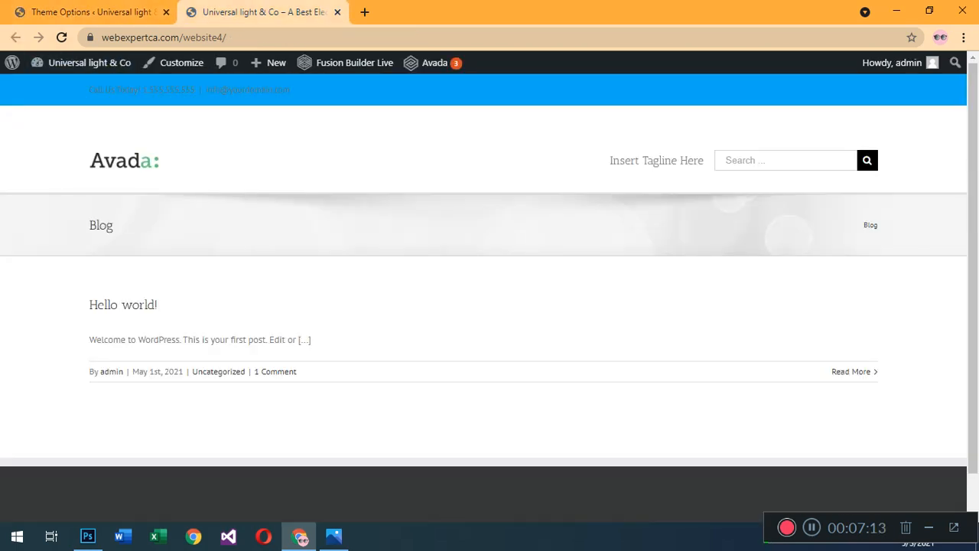
key("F5")
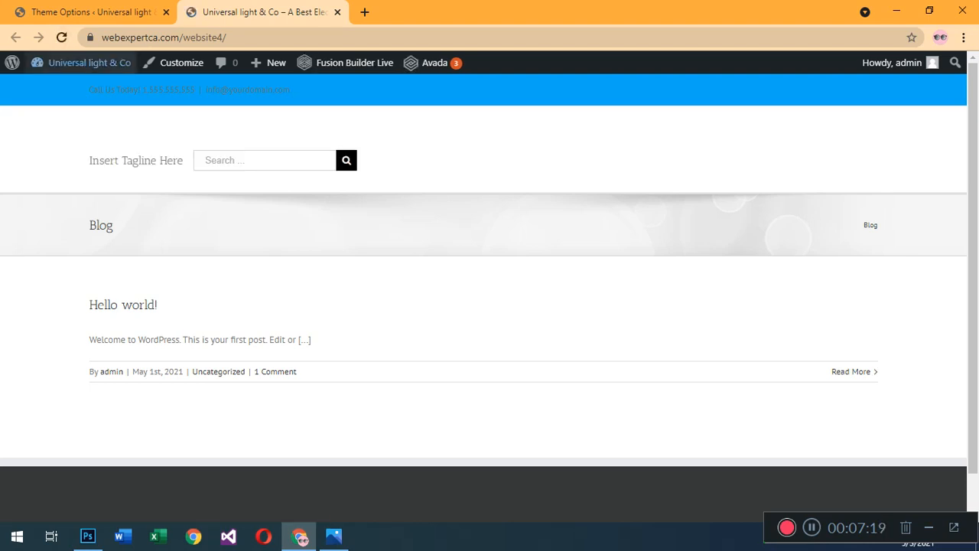
mouse_move(81, 62)
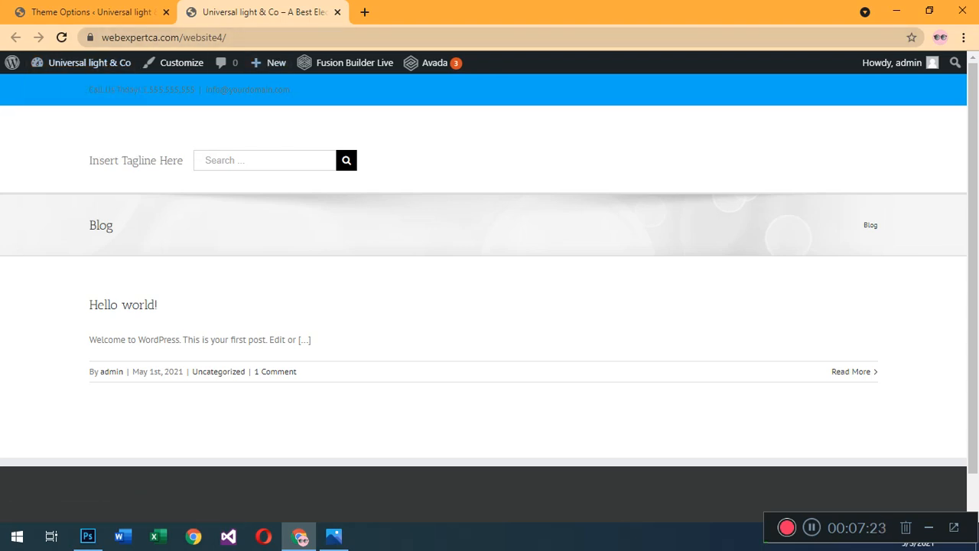
left_click(92, 12)
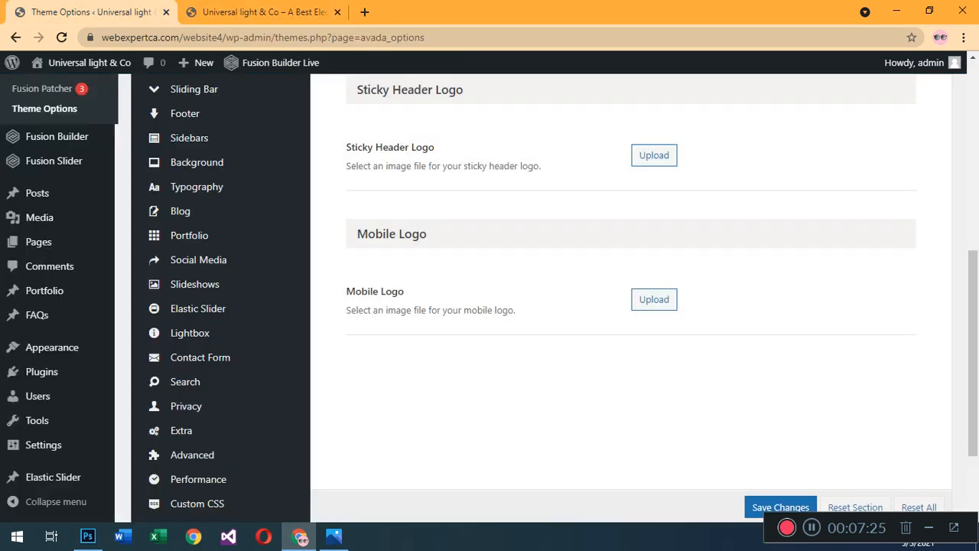
Set the theme's primary color to the orange palette swatch #ff9800 in the Colors options and save the changes.
scroll(490, 298, "up", 6)
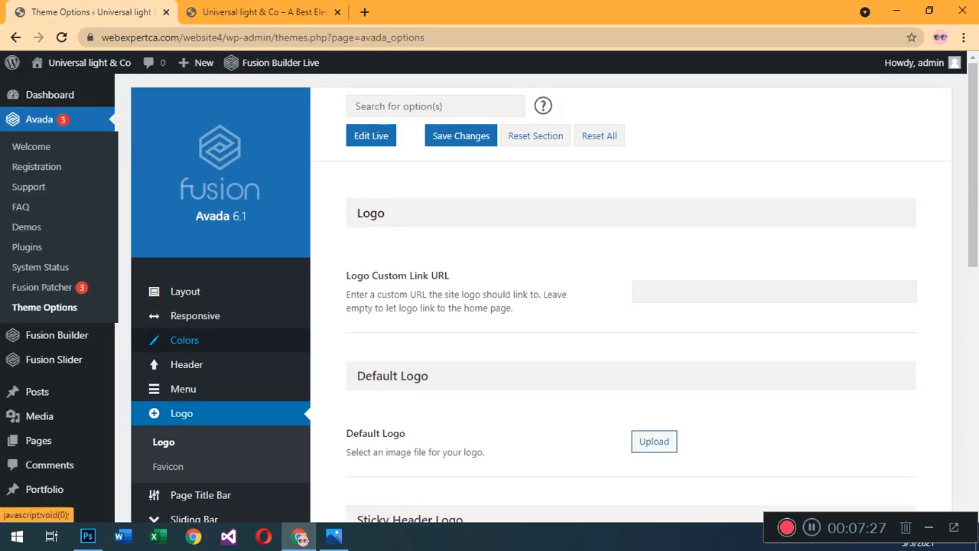
left_click(184, 340)
left_click(678, 375)
scroll(677, 375, "down", 2)
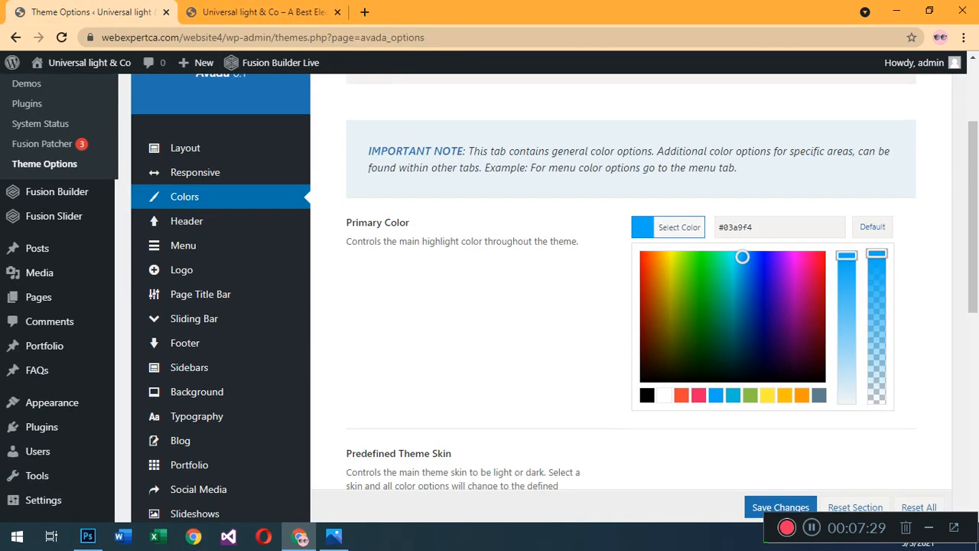
left_click(802, 396)
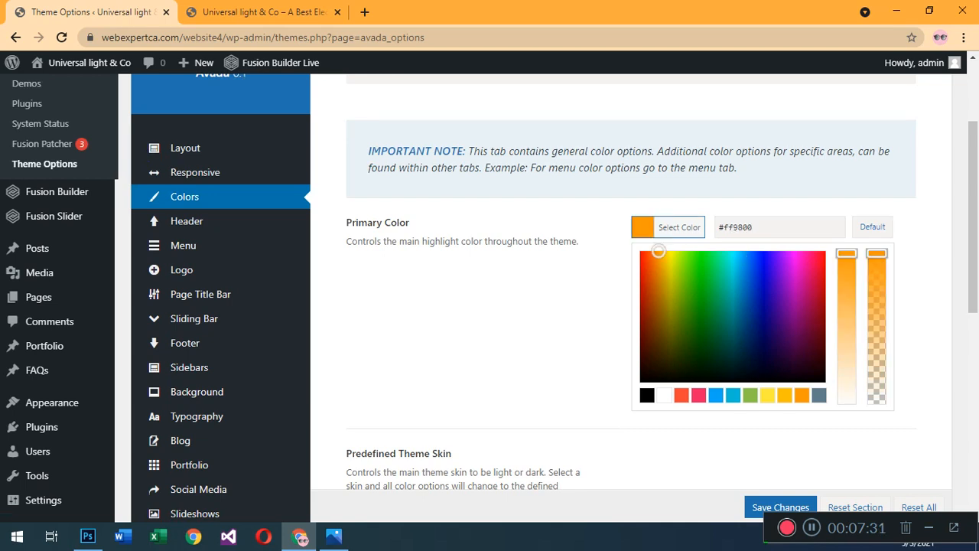
left_click(780, 507)
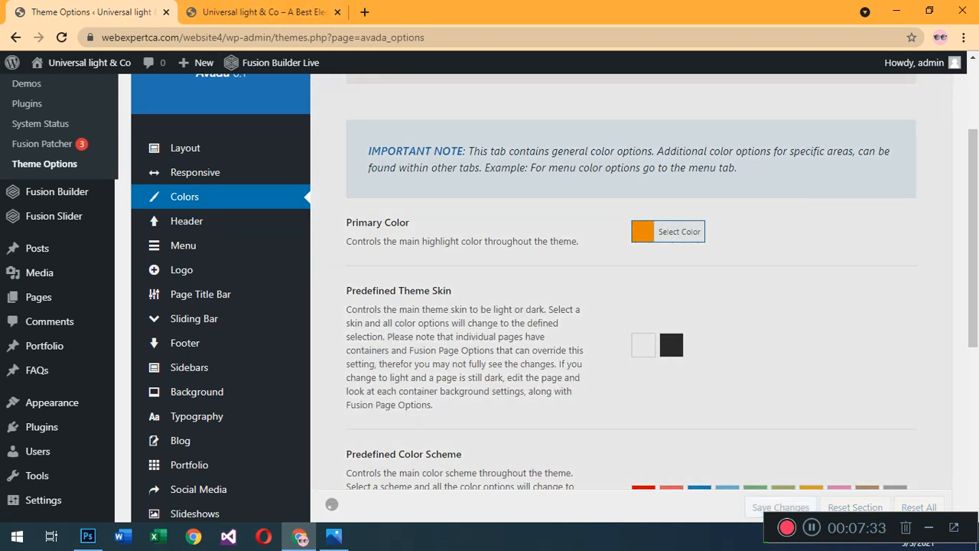
scroll(631, 298, "down", 2)
Reload the live site to check whether the top bar uses the orange primary color.
left_click(264, 12)
left_click(62, 37)
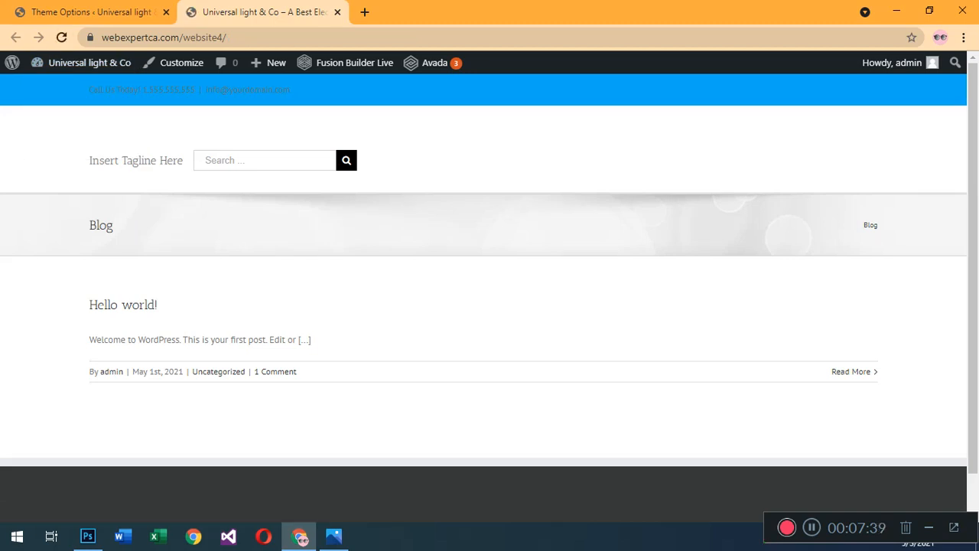
left_click(61, 38)
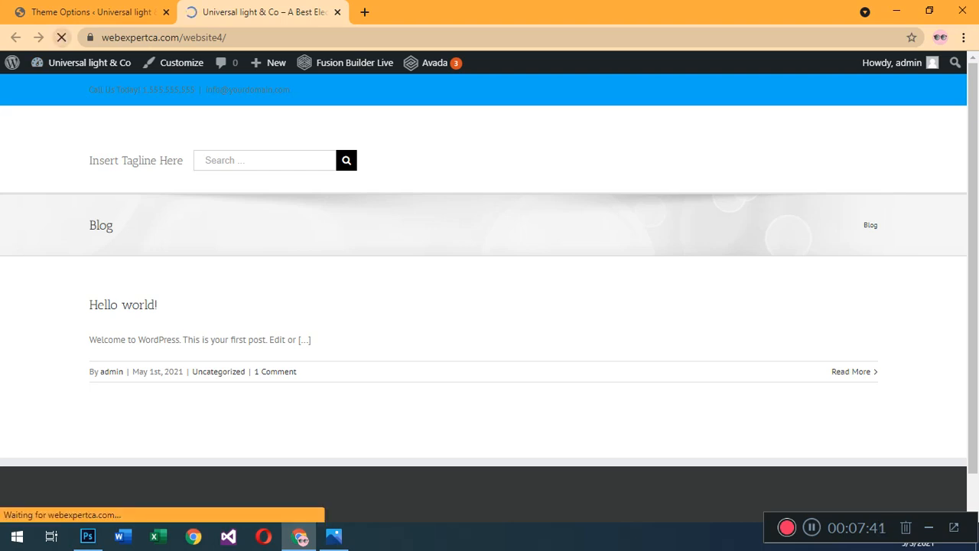
Apply the Orange predefined color scheme in the theme's Colors options, accepting replacement of the current values.
left_click(70, 12)
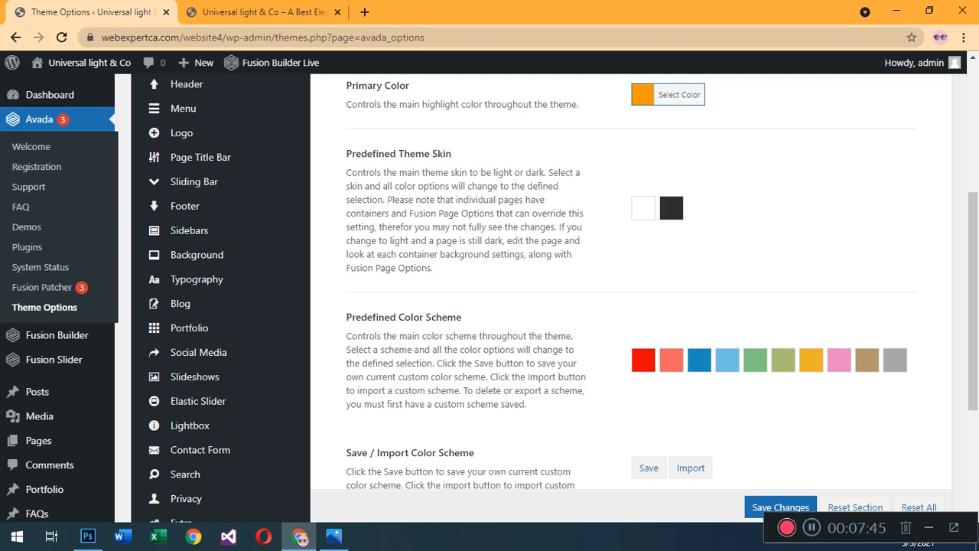
left_click(811, 359)
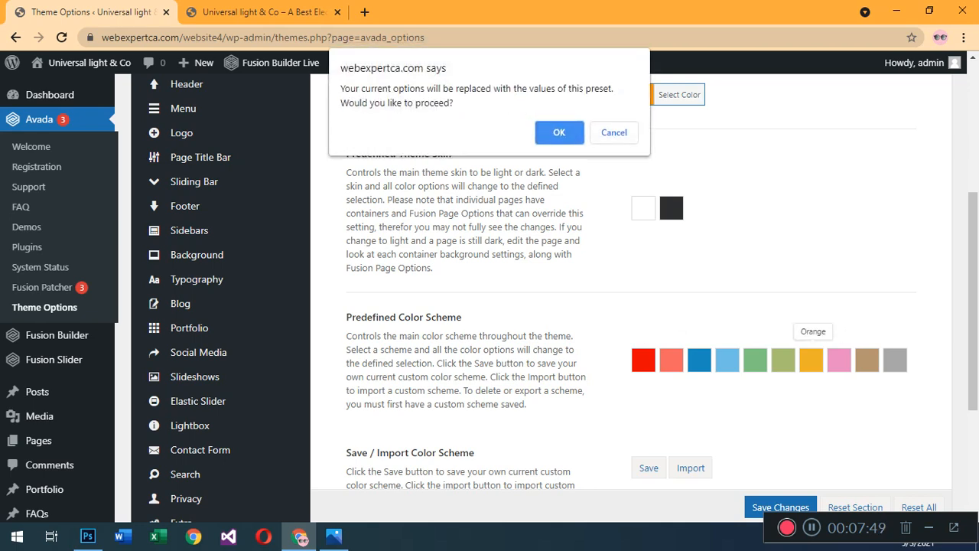
key("Return")
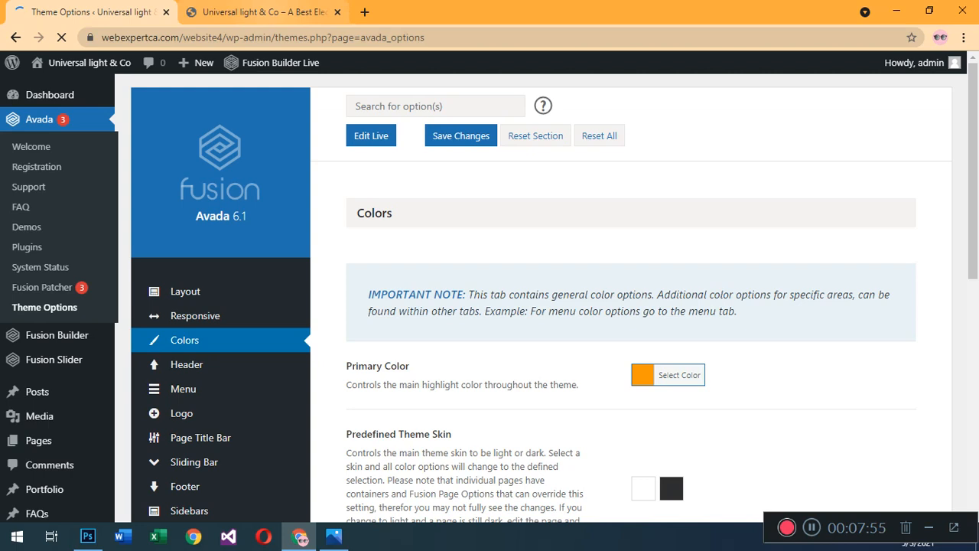
Reload the live site to check the Orange color scheme and go back to the Colors options.
left_click(263, 12)
left_click(62, 38)
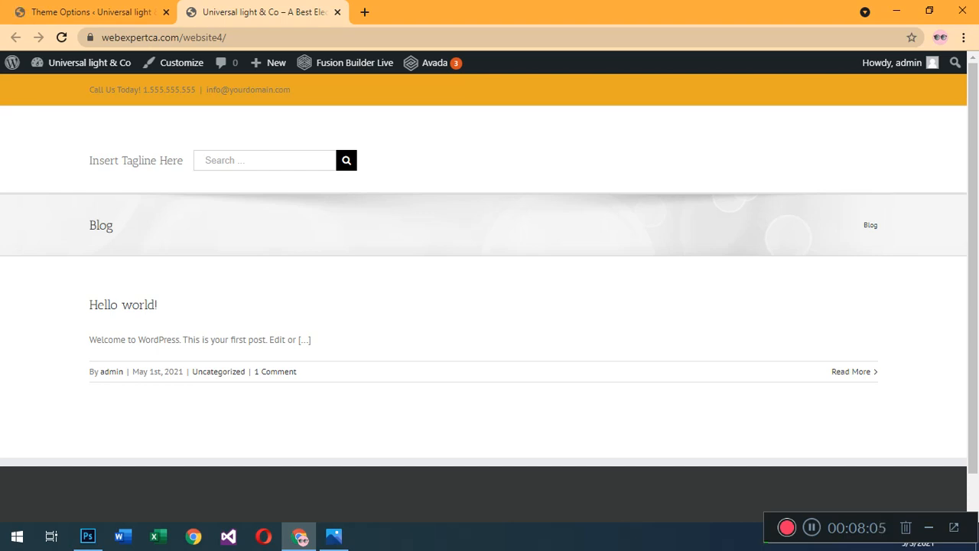
left_click(92, 13)
scroll(612, 305, "down", 3)
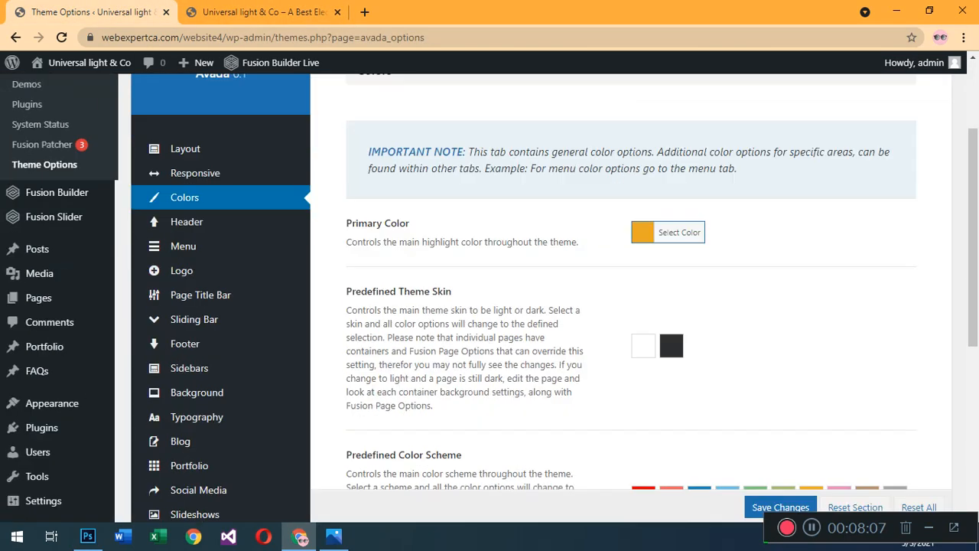
scroll(612, 306, "down", 1)
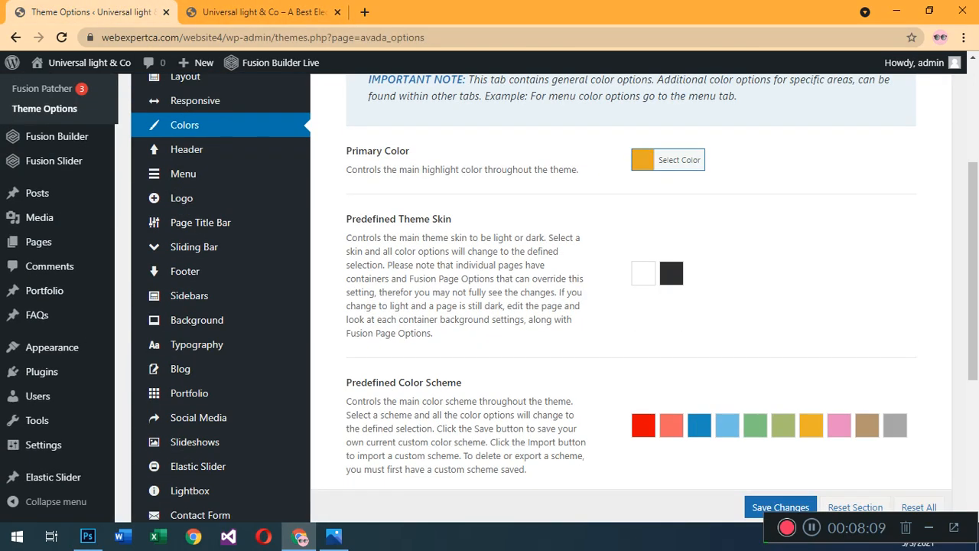